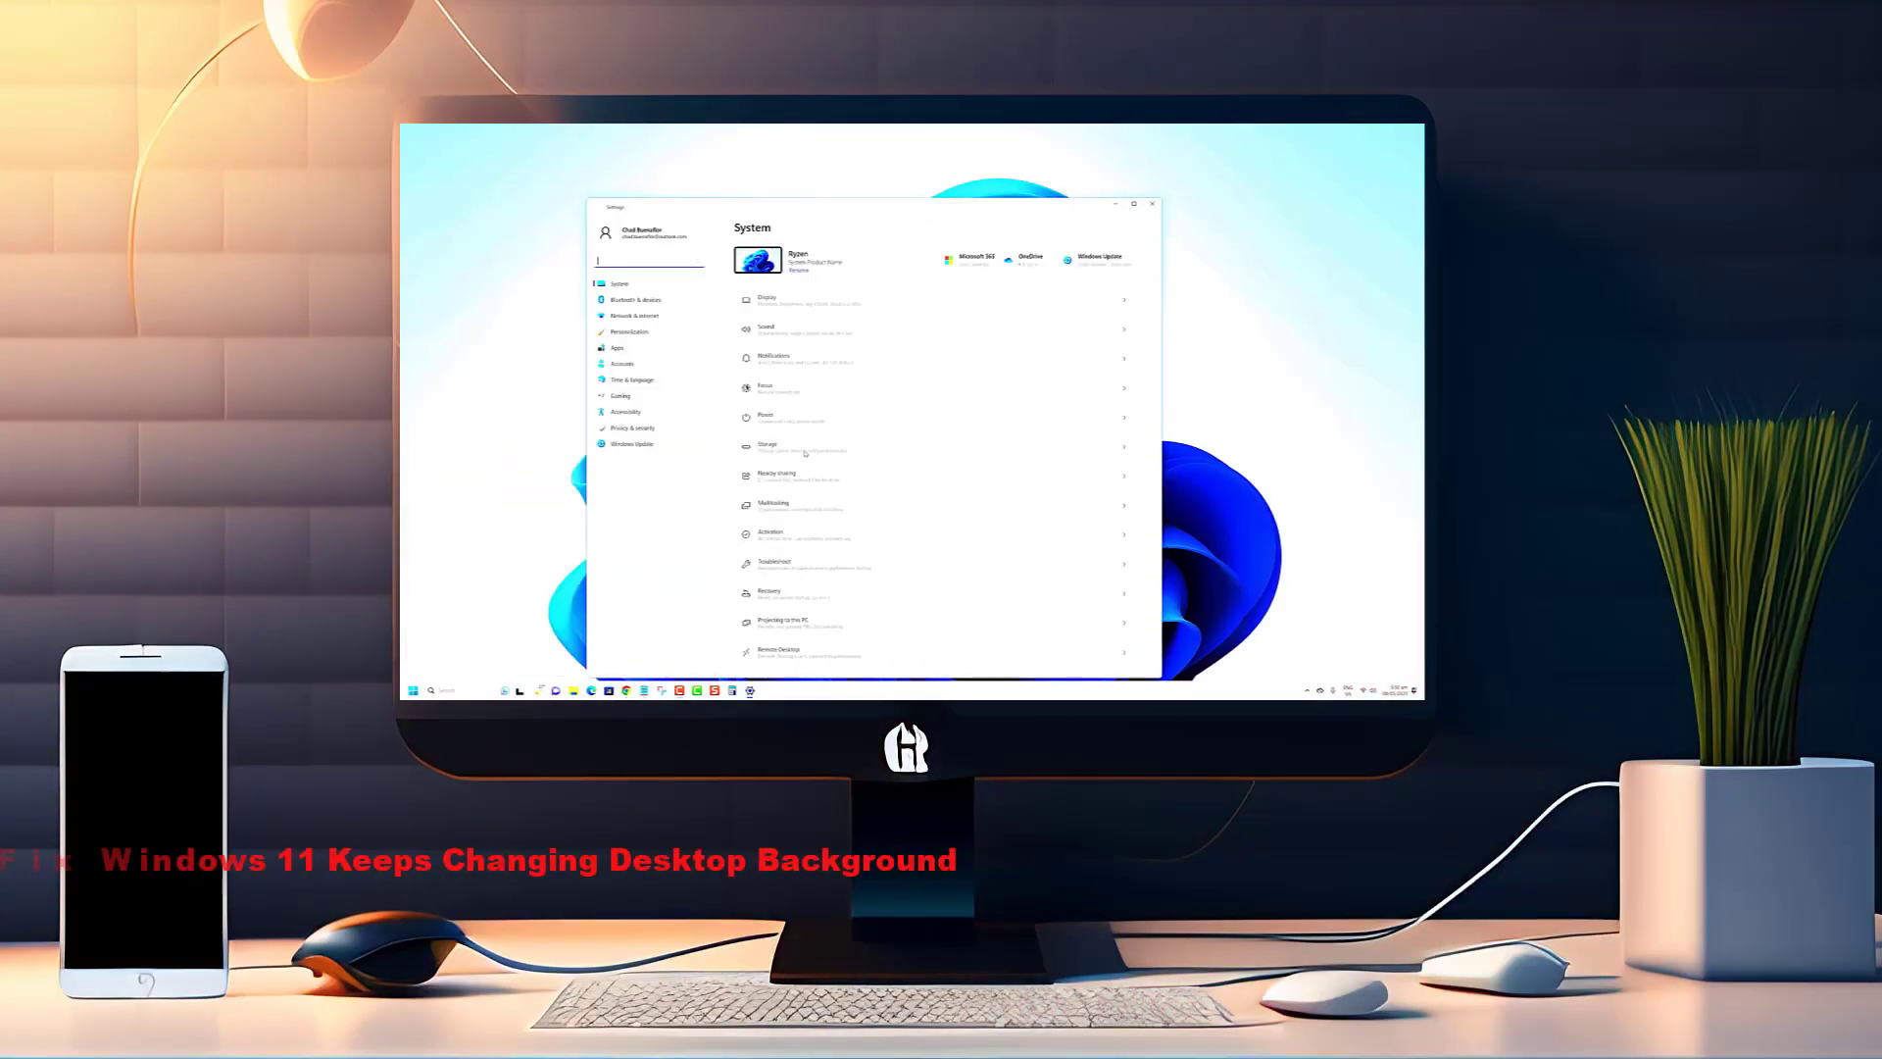
- On Personalization > Background, browse for a photo and cancel, then open Contrast themes
left_click(666, 331)
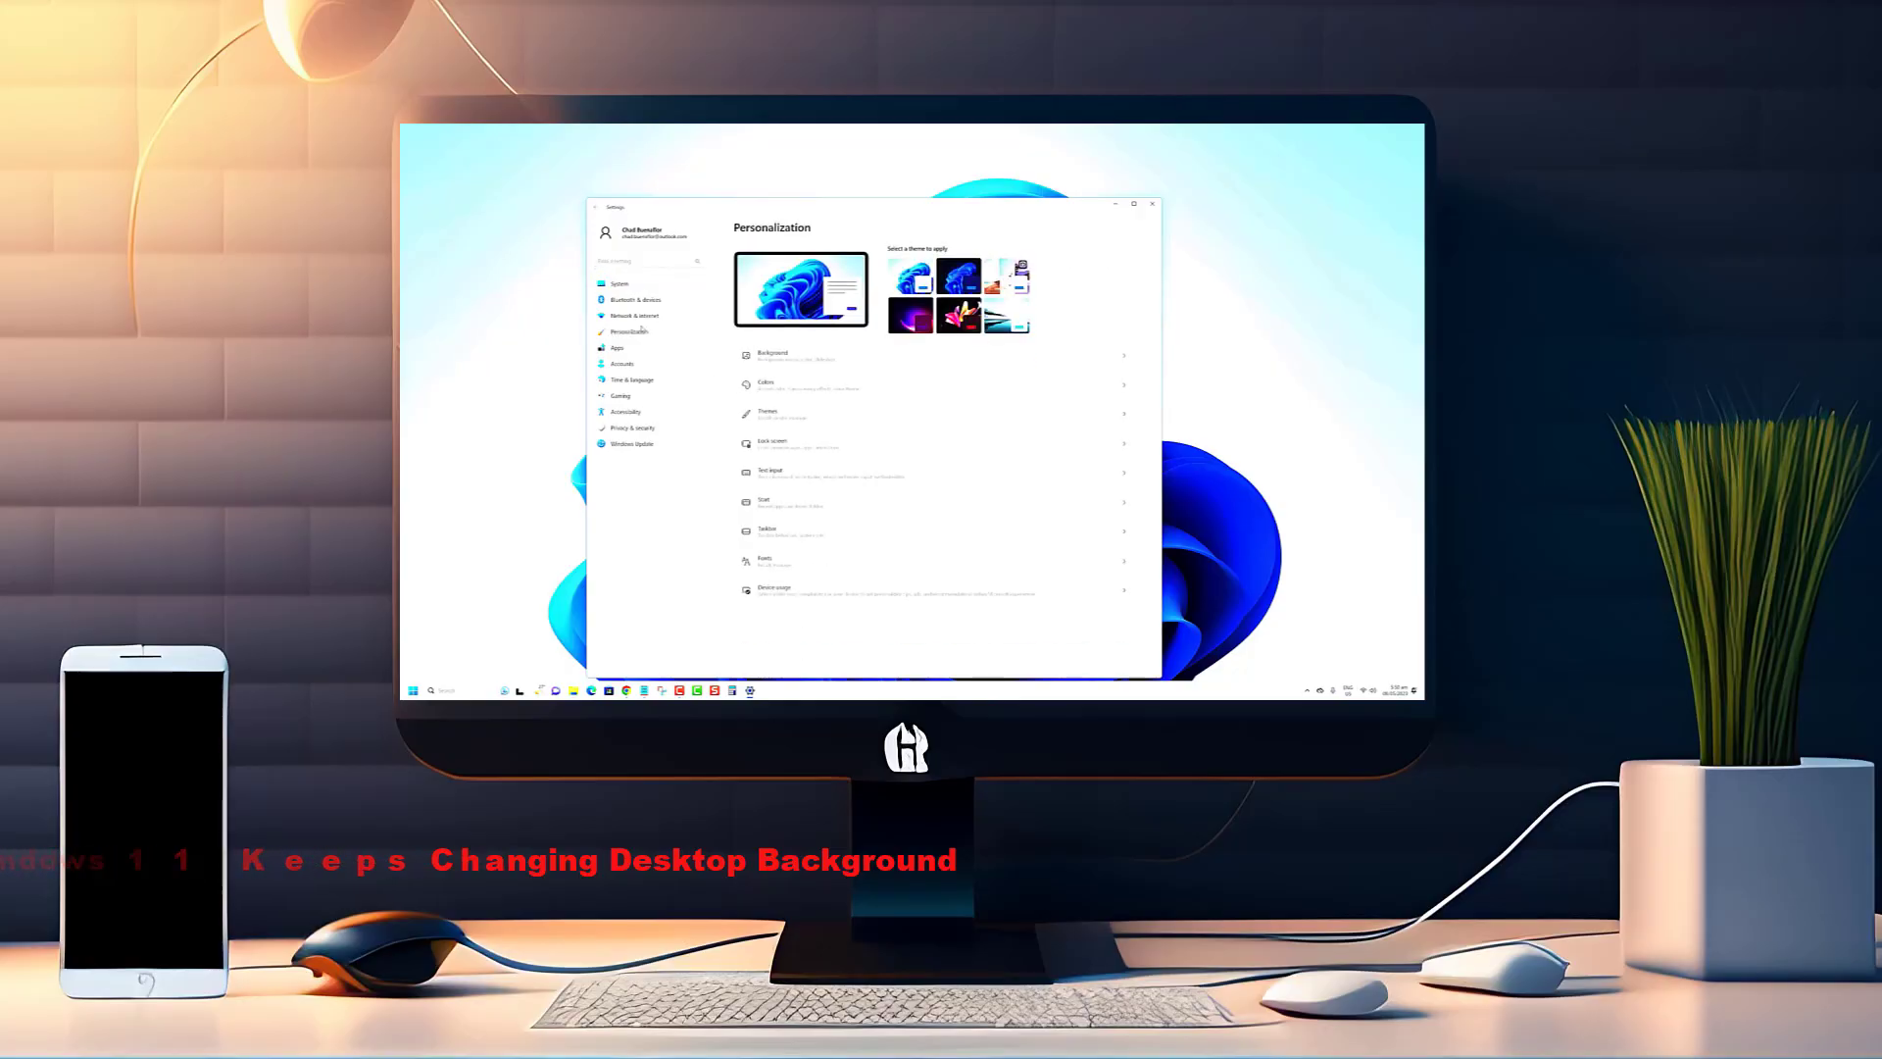
left_click(808, 356)
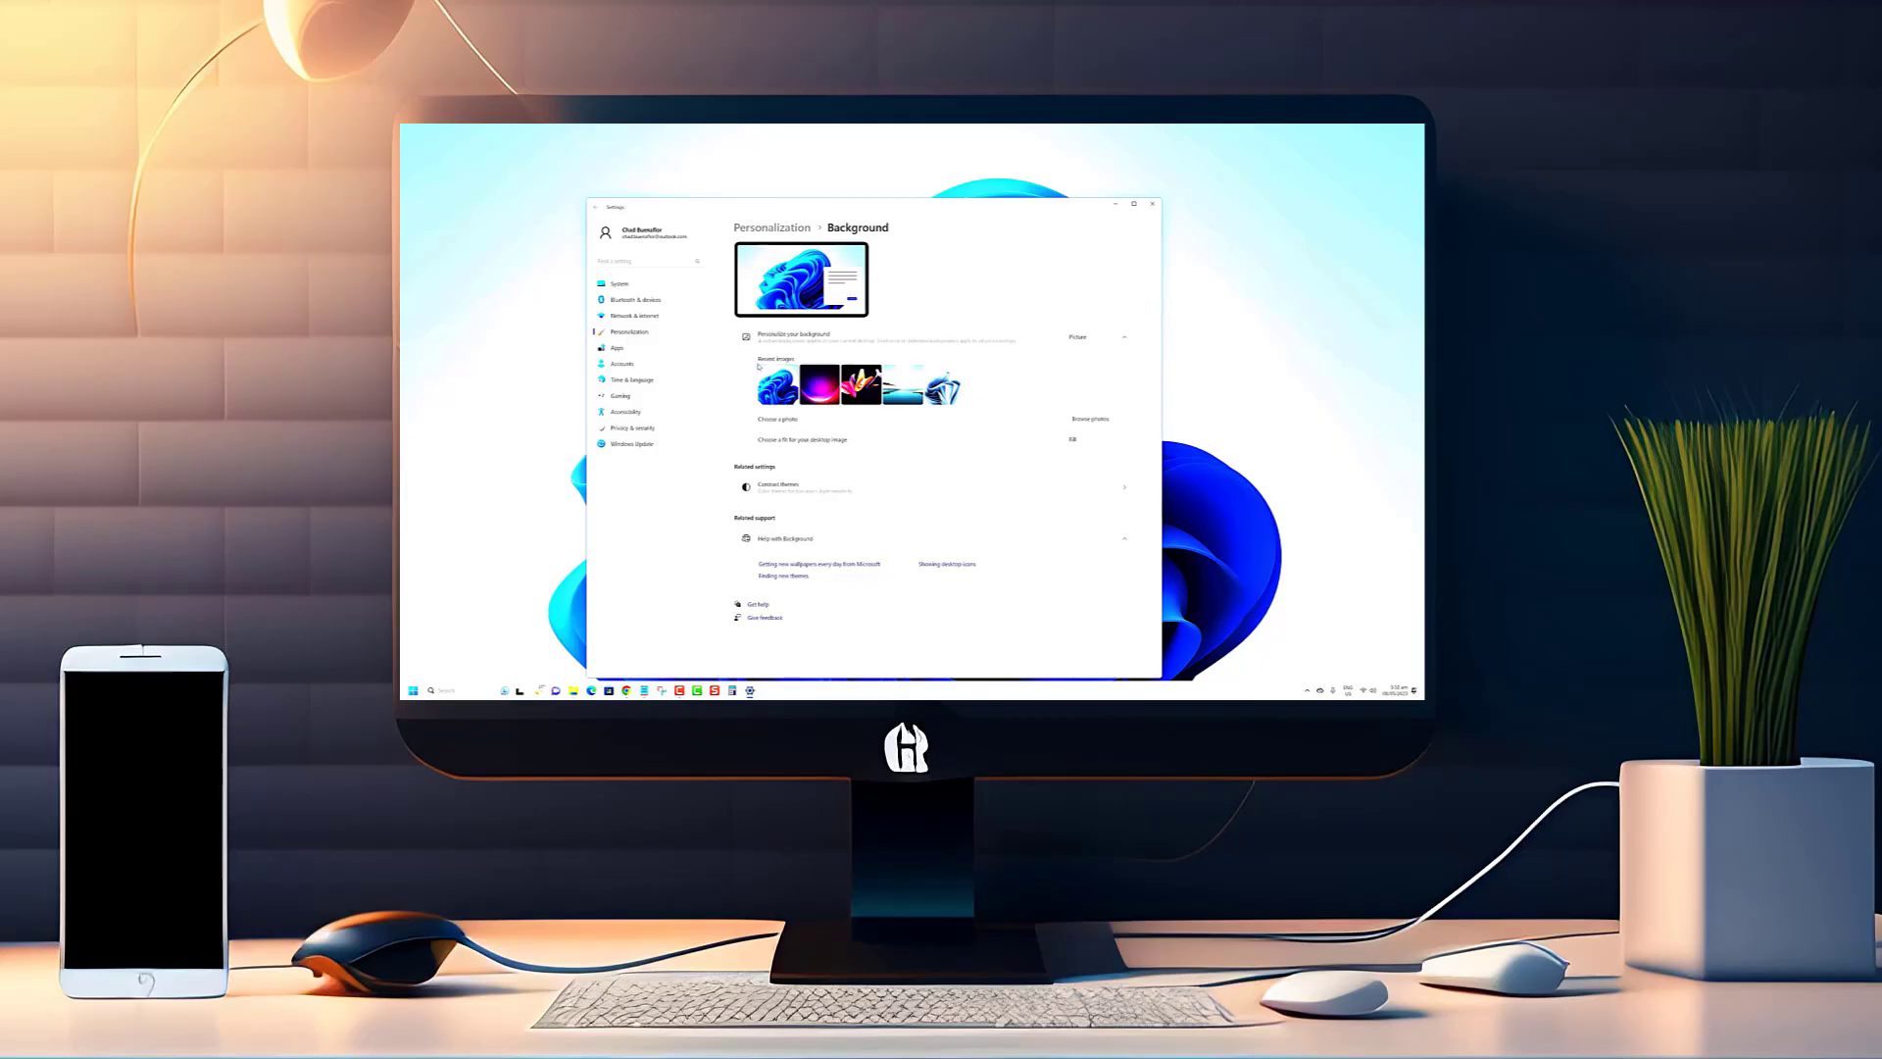
left_click(1089, 419)
key("Escape")
left_click(778, 486)
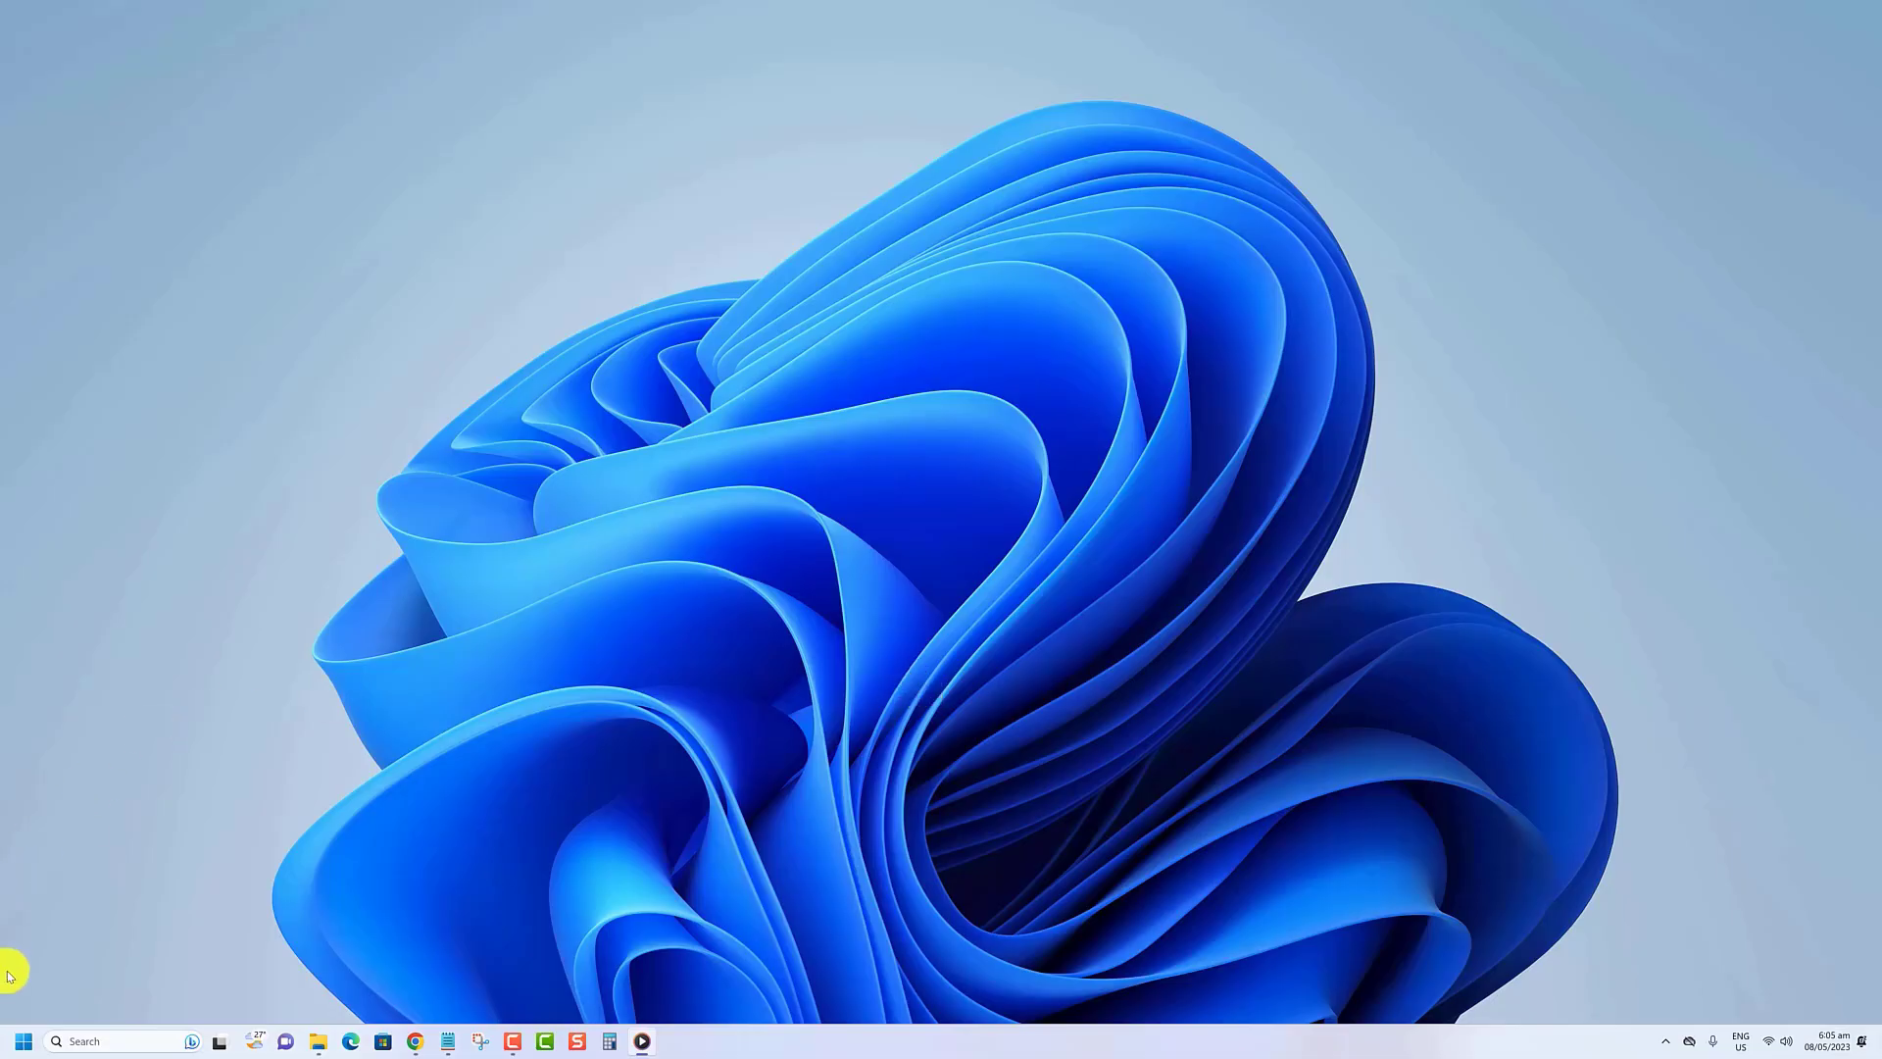
right_click(24, 1041)
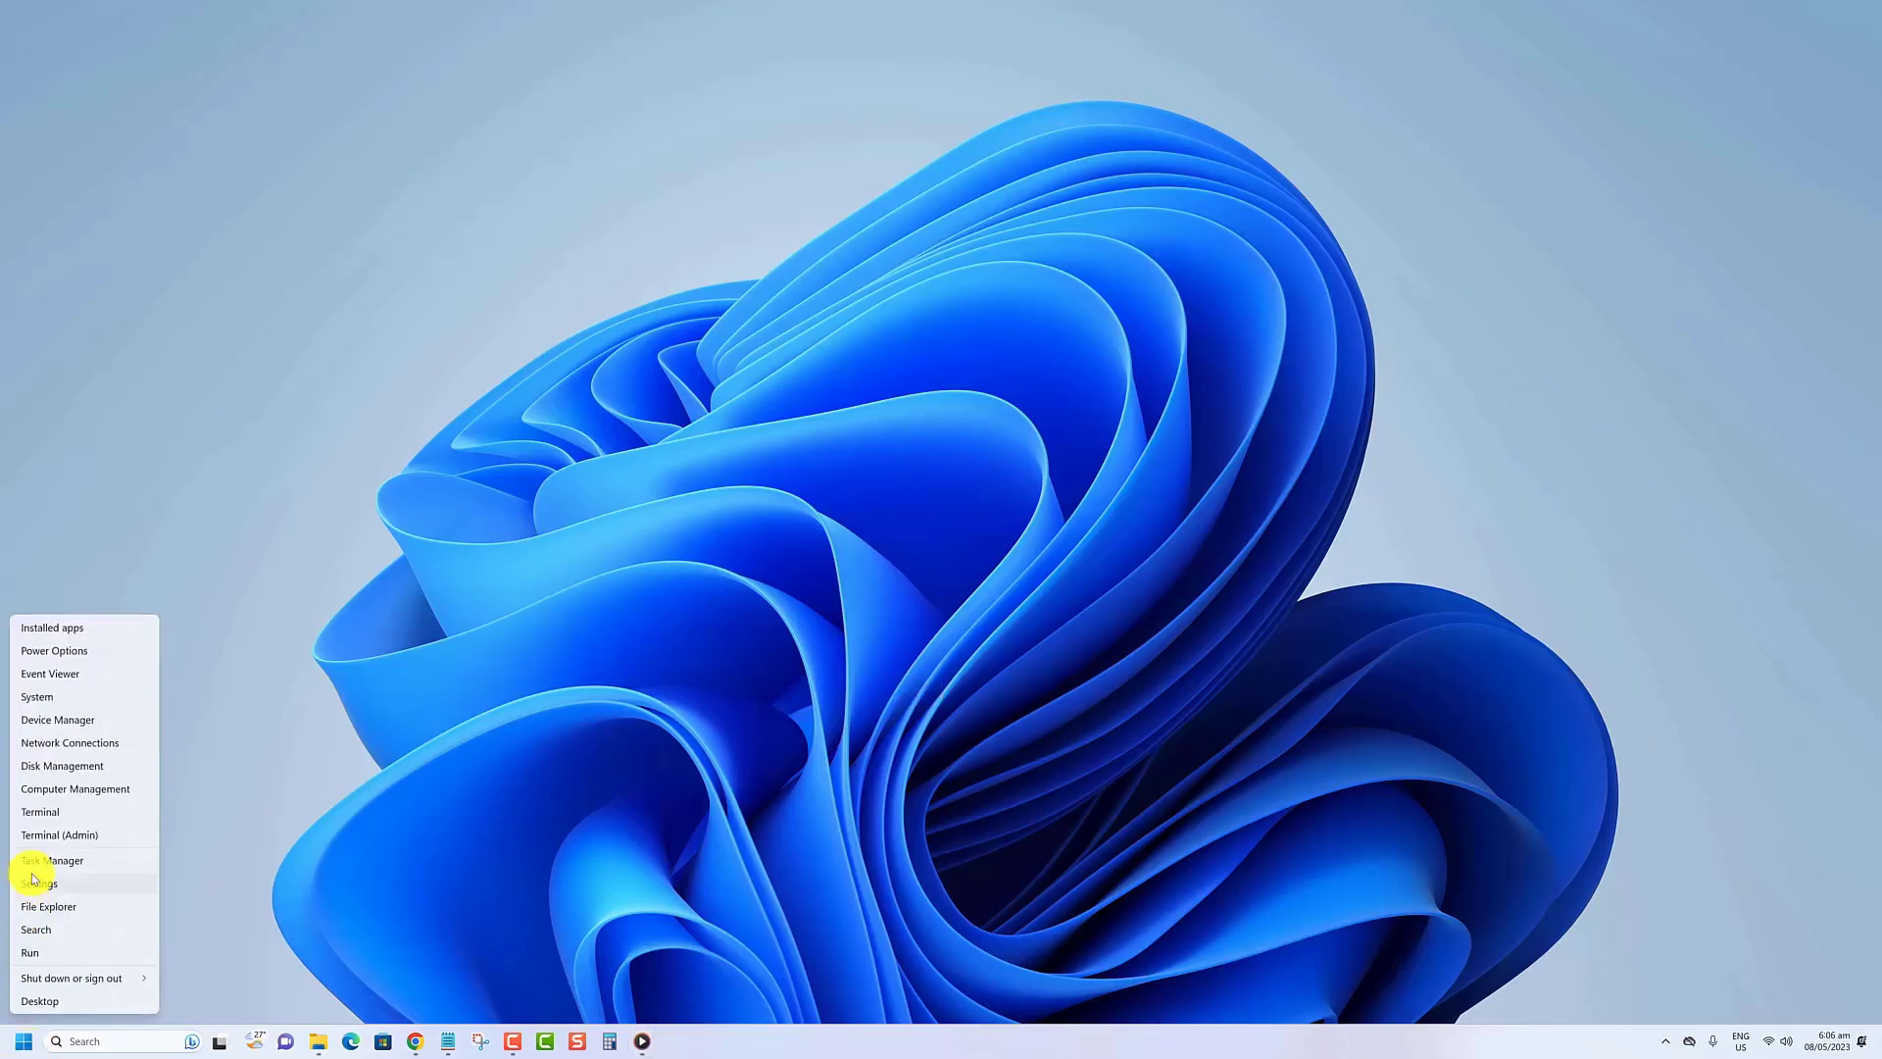
left_click(33, 882)
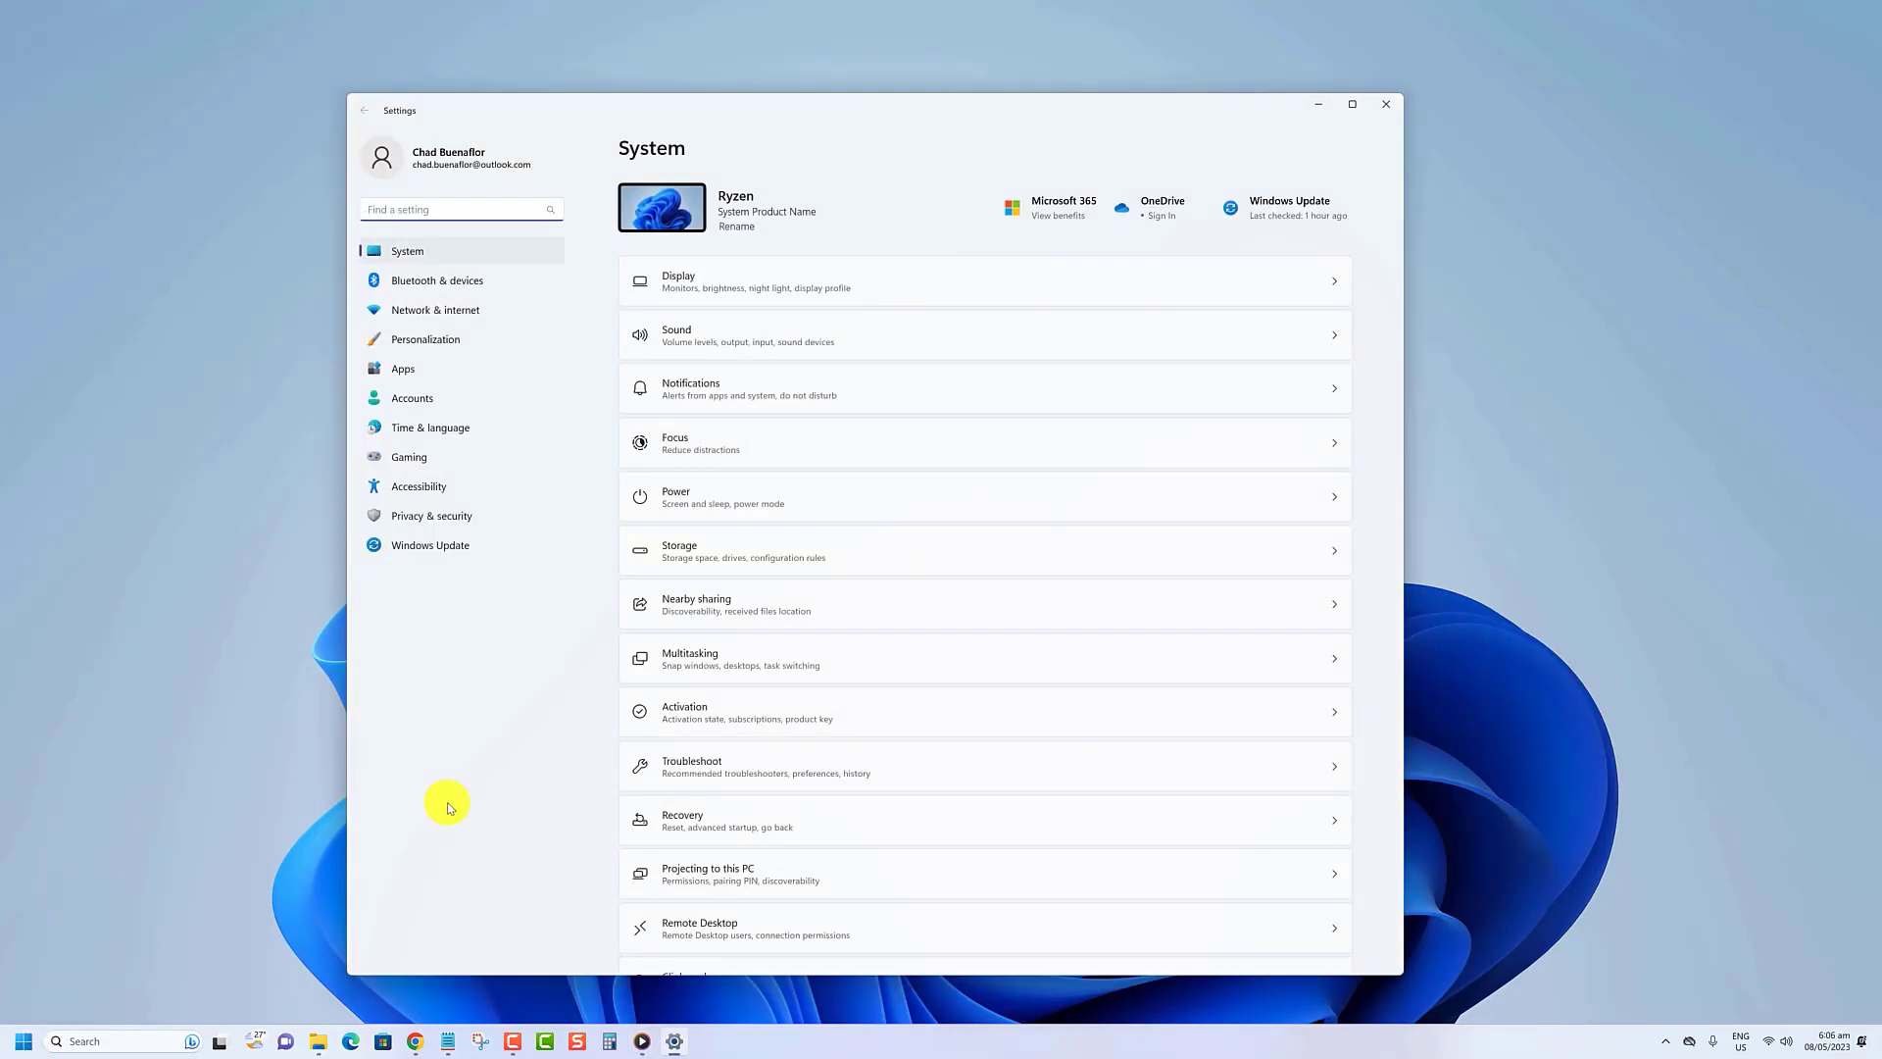
left_click(424, 338)
left_click(721, 377)
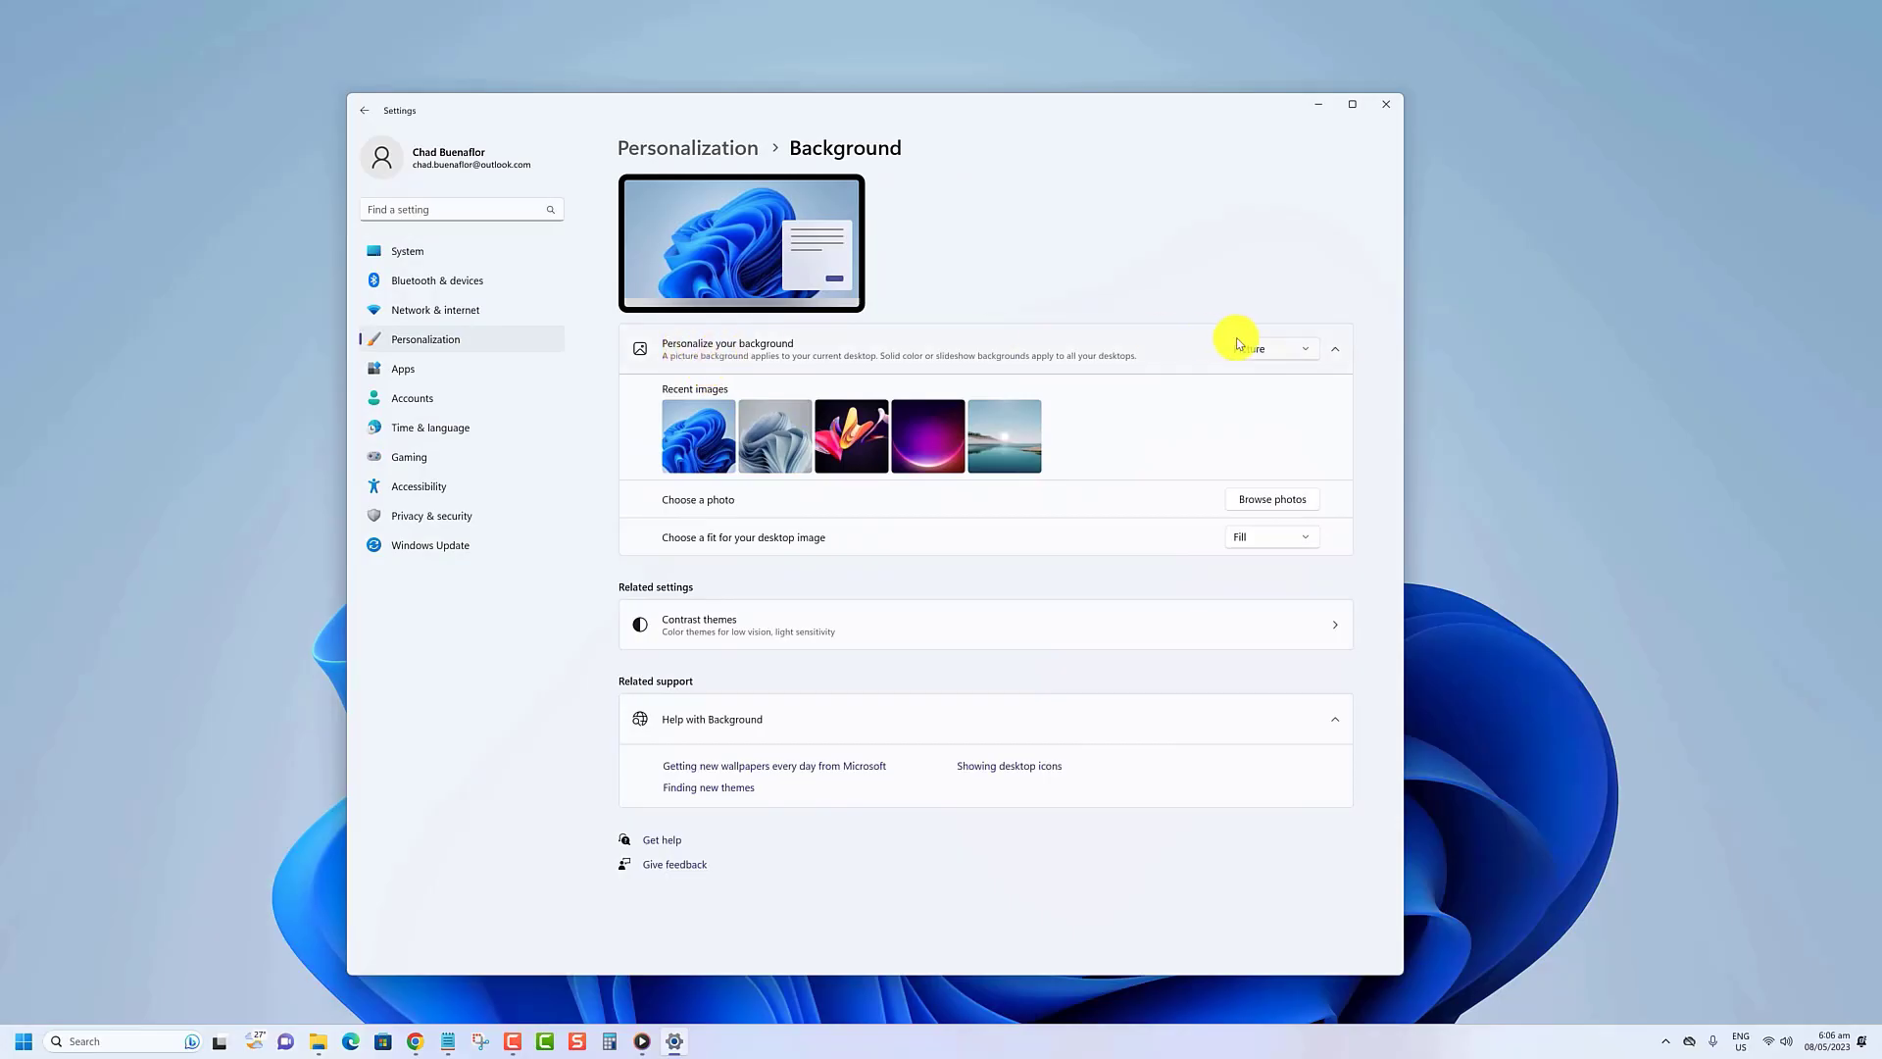
left_click(1265, 350)
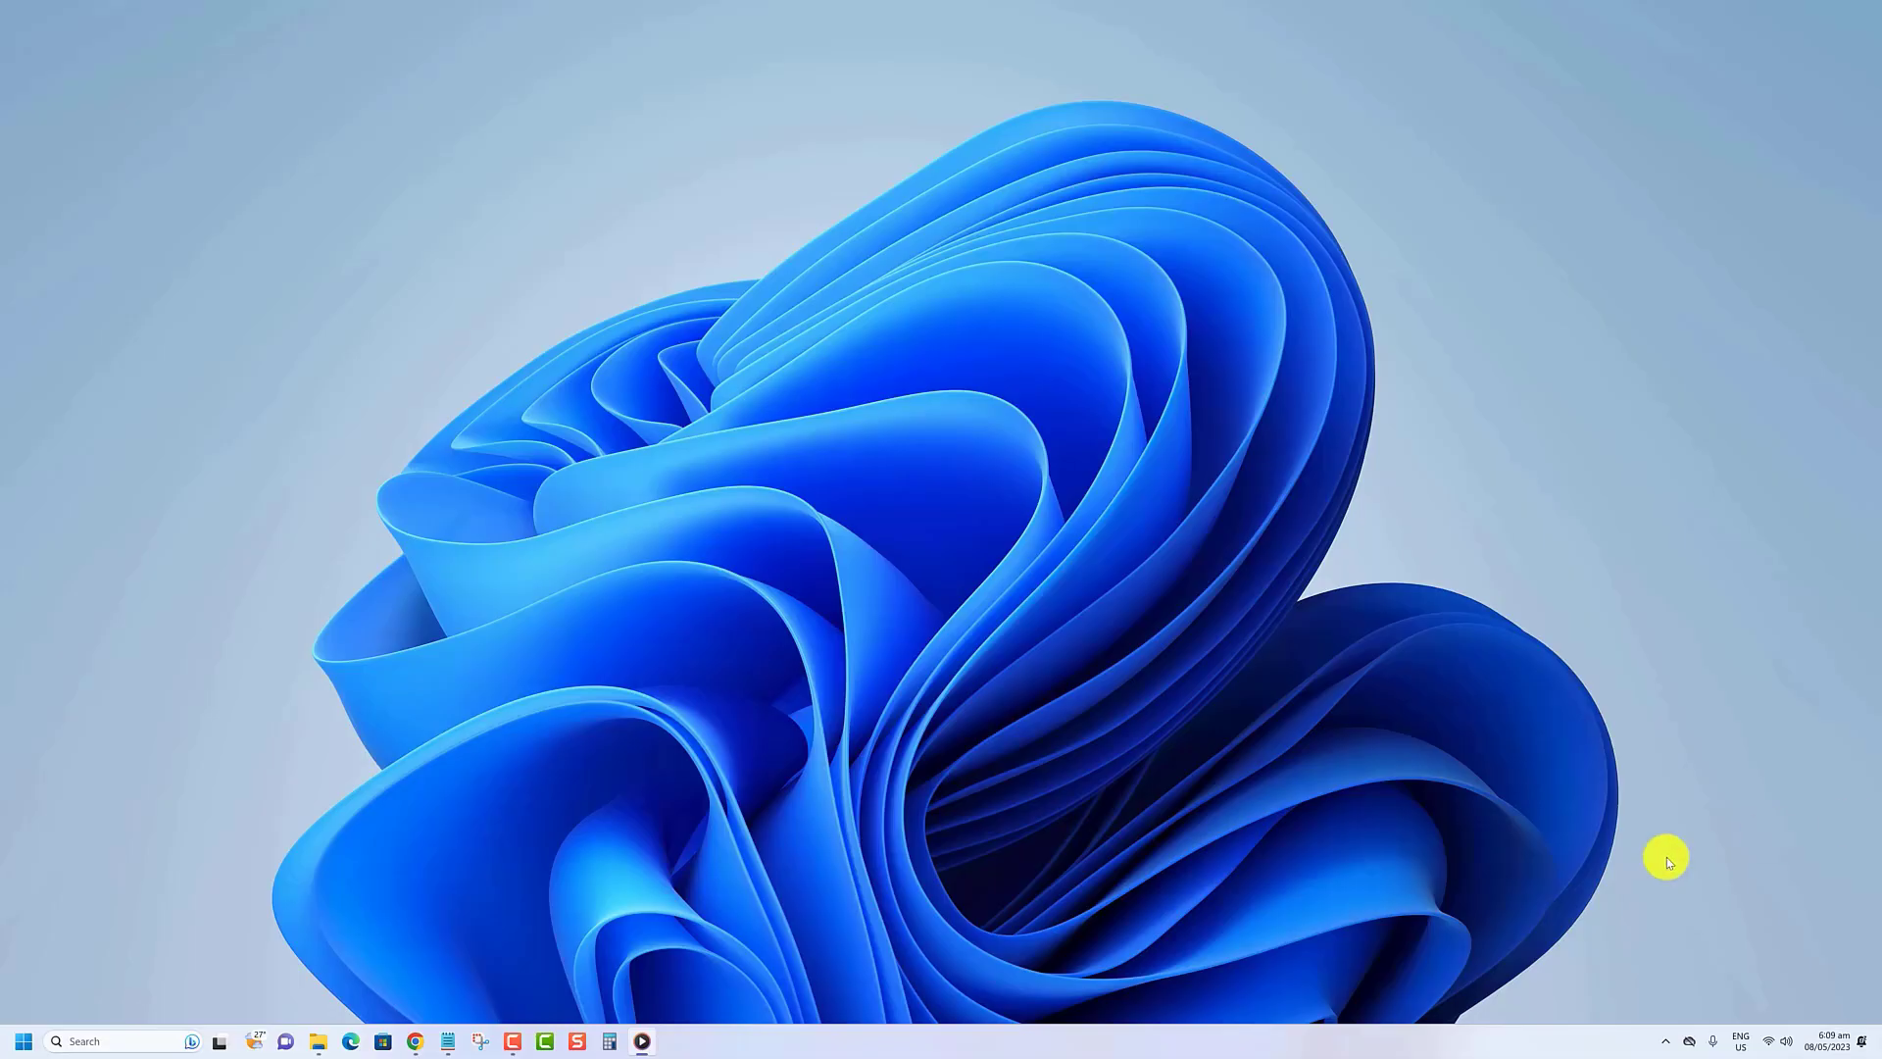
right_click(28, 1041)
left_click(40, 908)
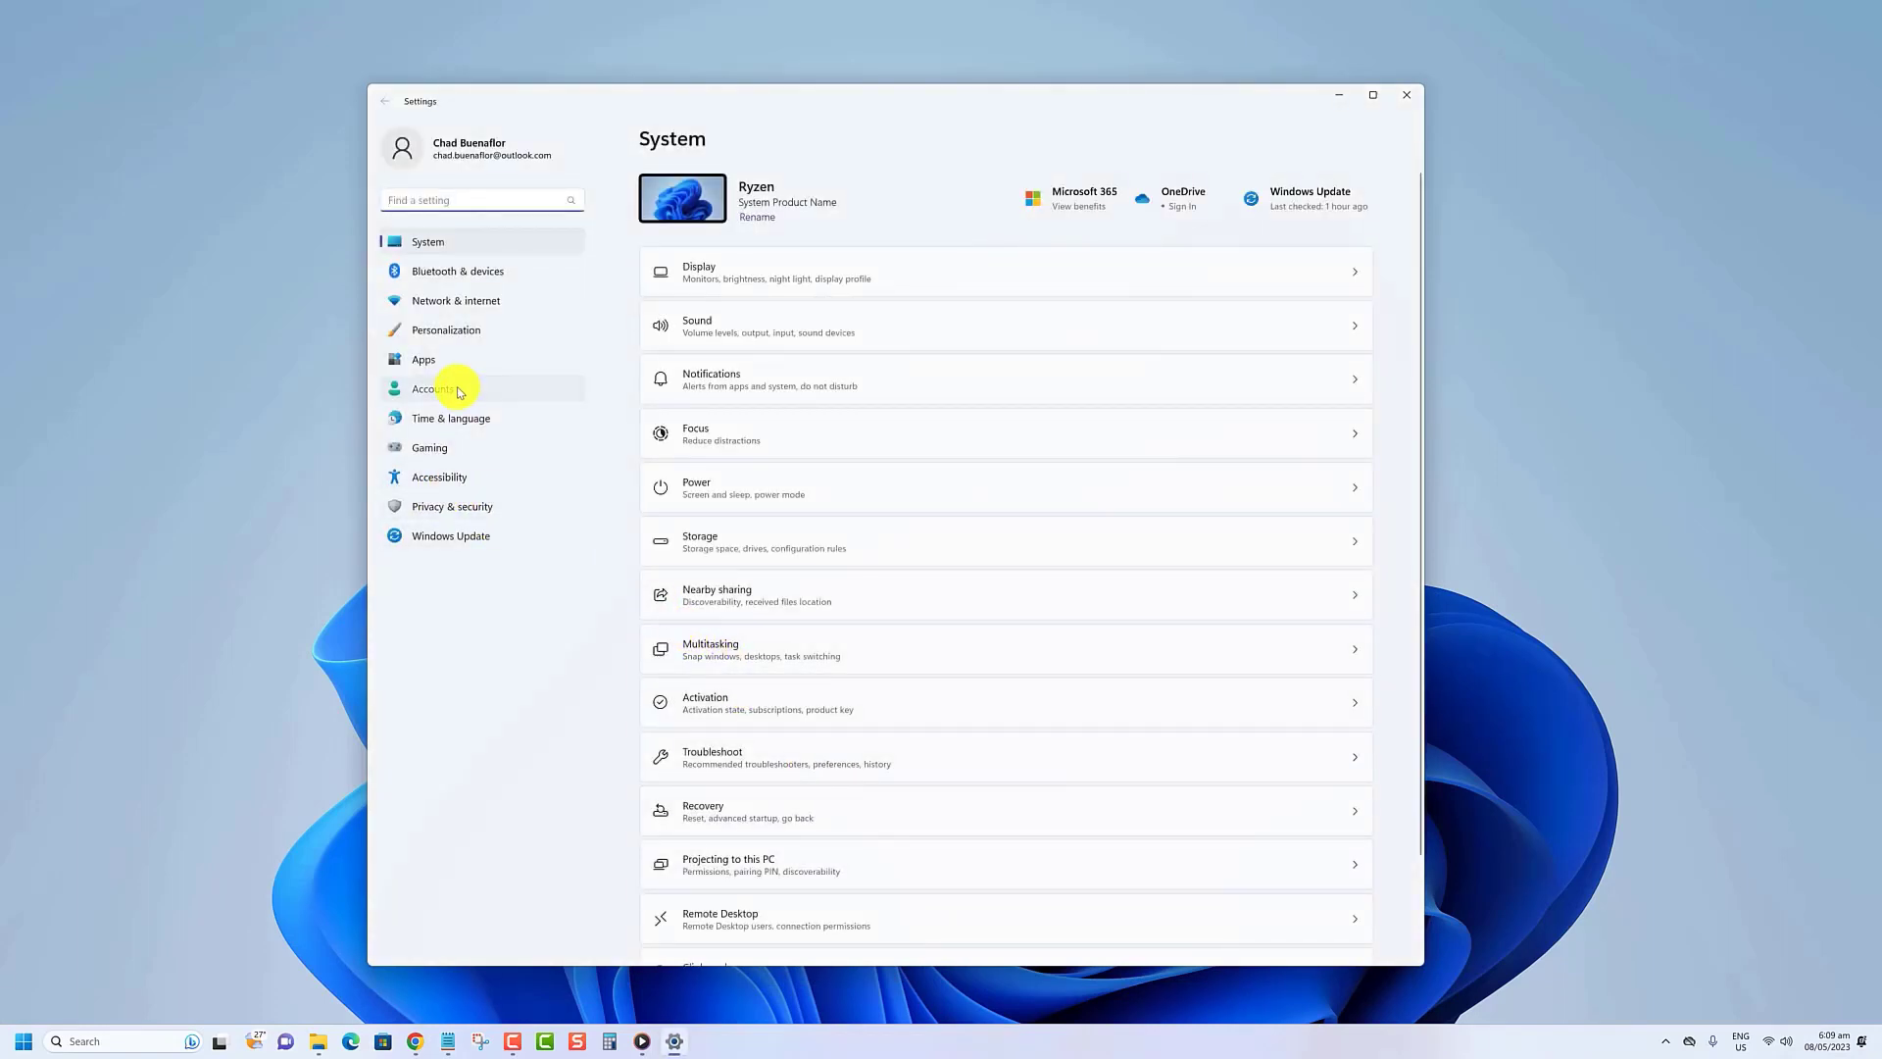
left_click(433, 388)
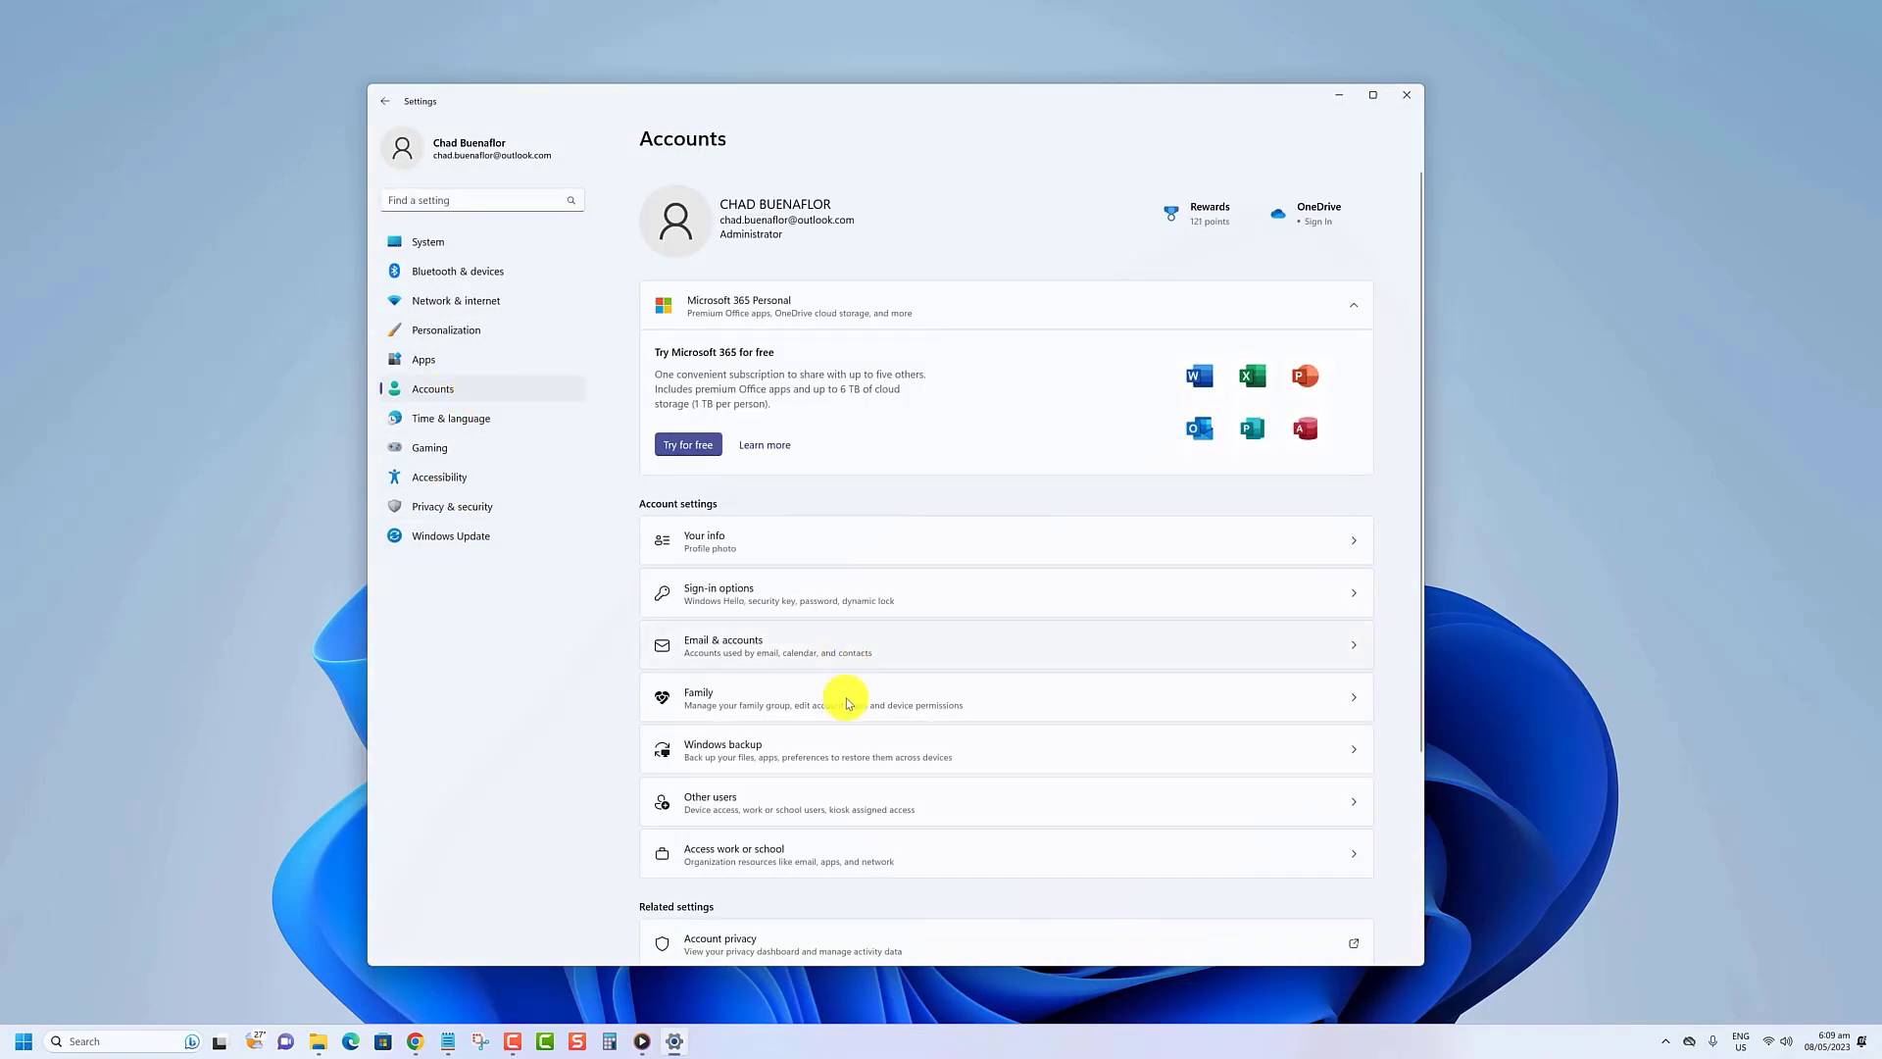
left_click(821, 761)
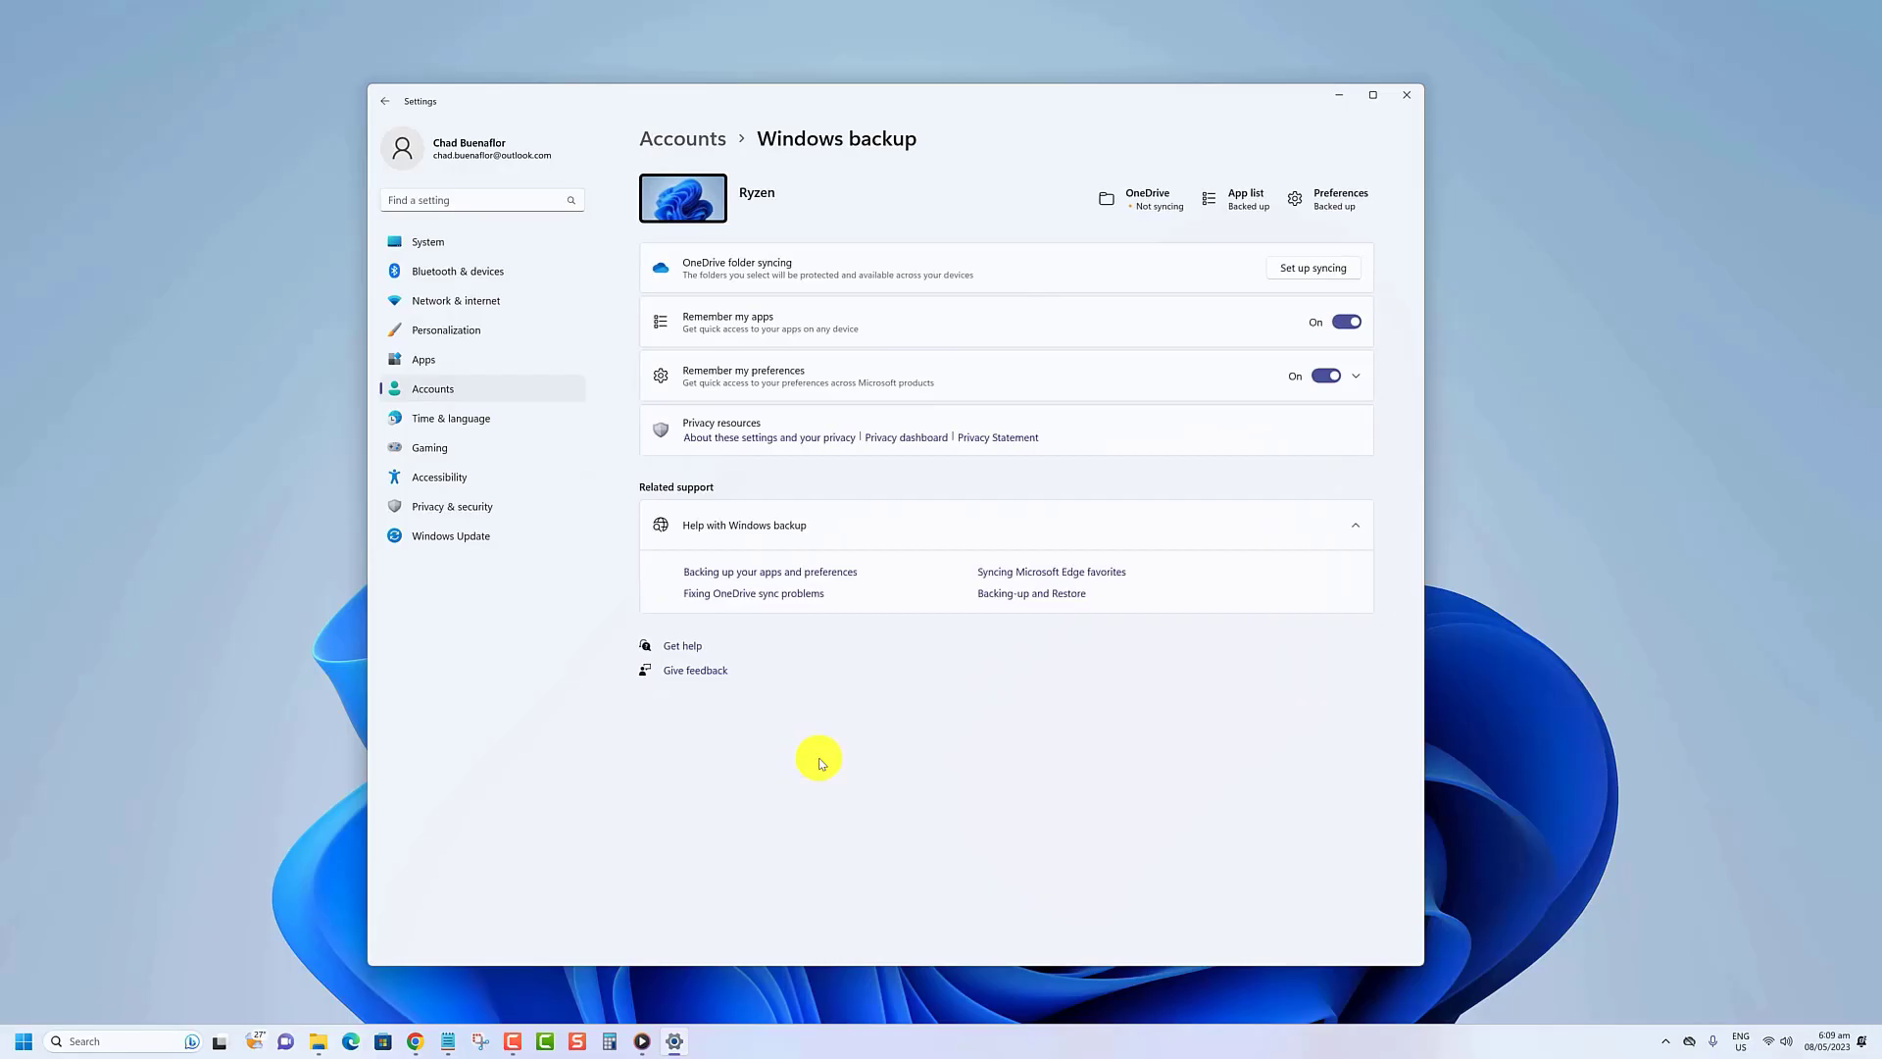
left_click(734, 378)
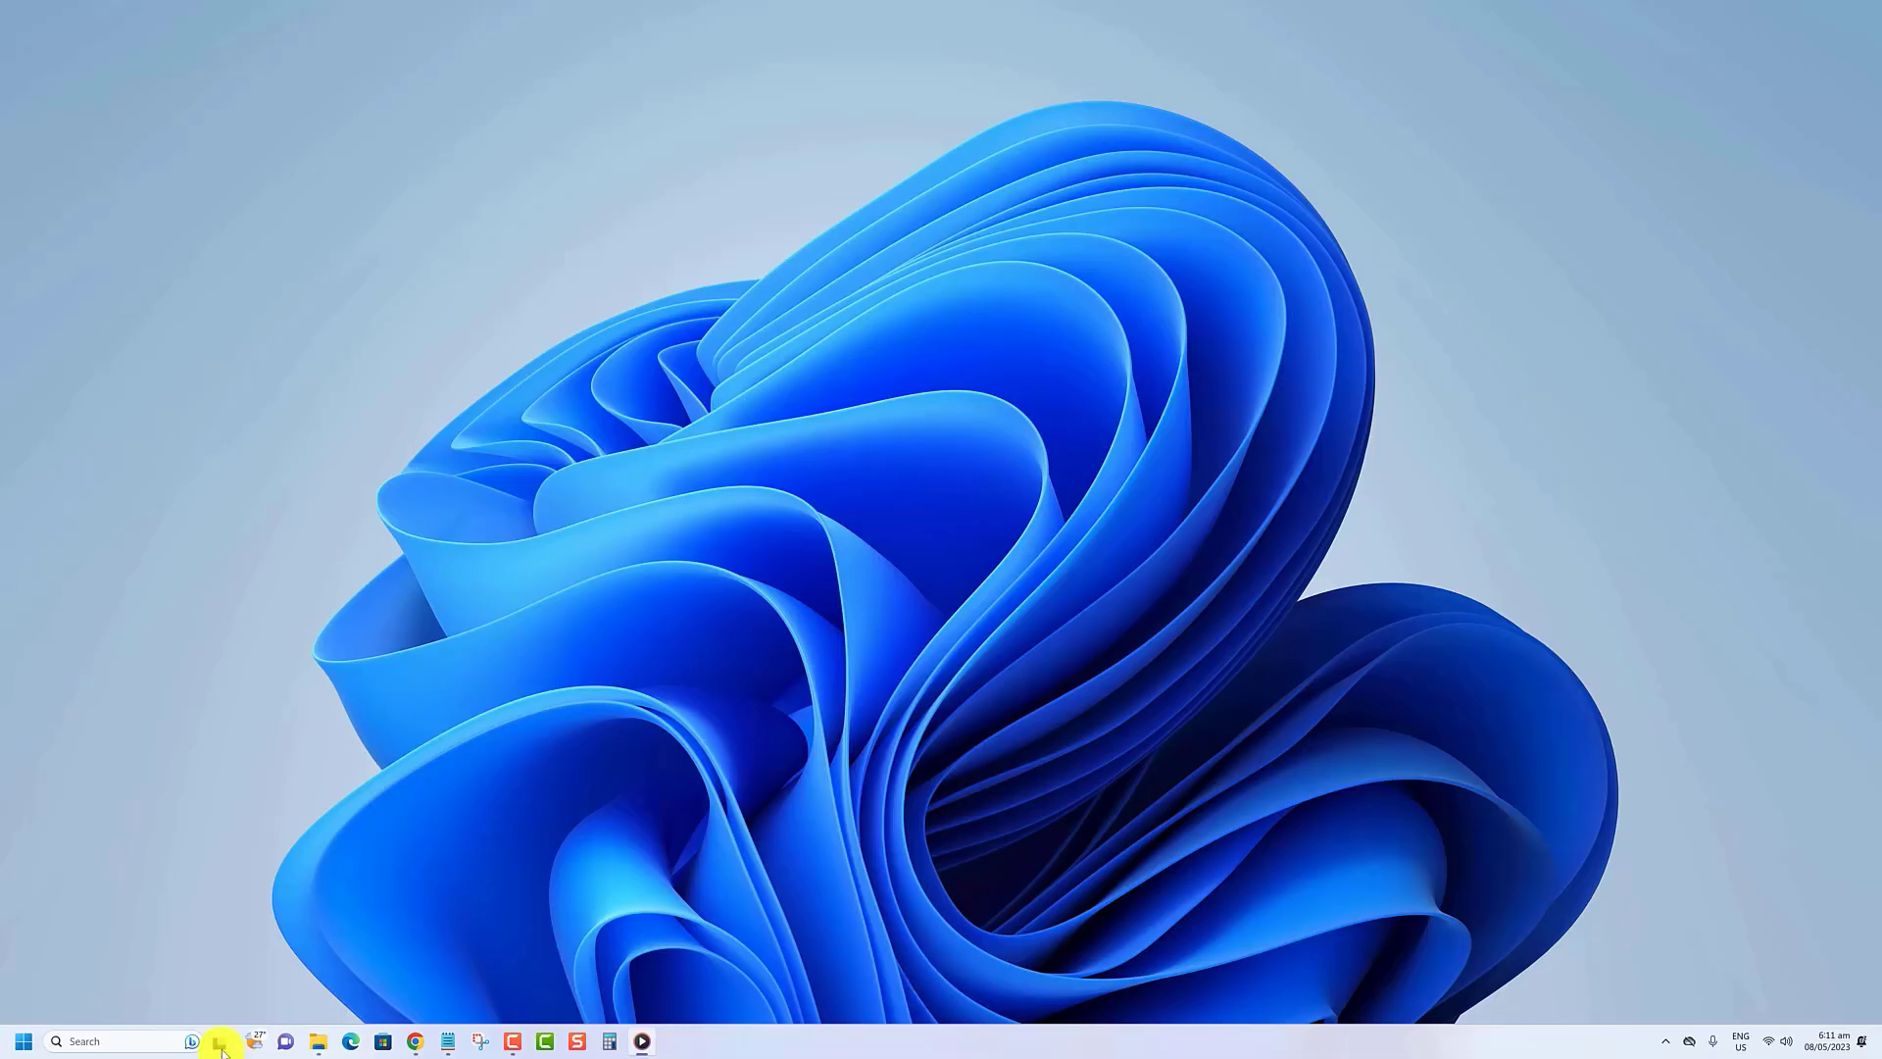
- Start a Windows search from the taskbar search box to find Control Panel
left_click(111, 1043)
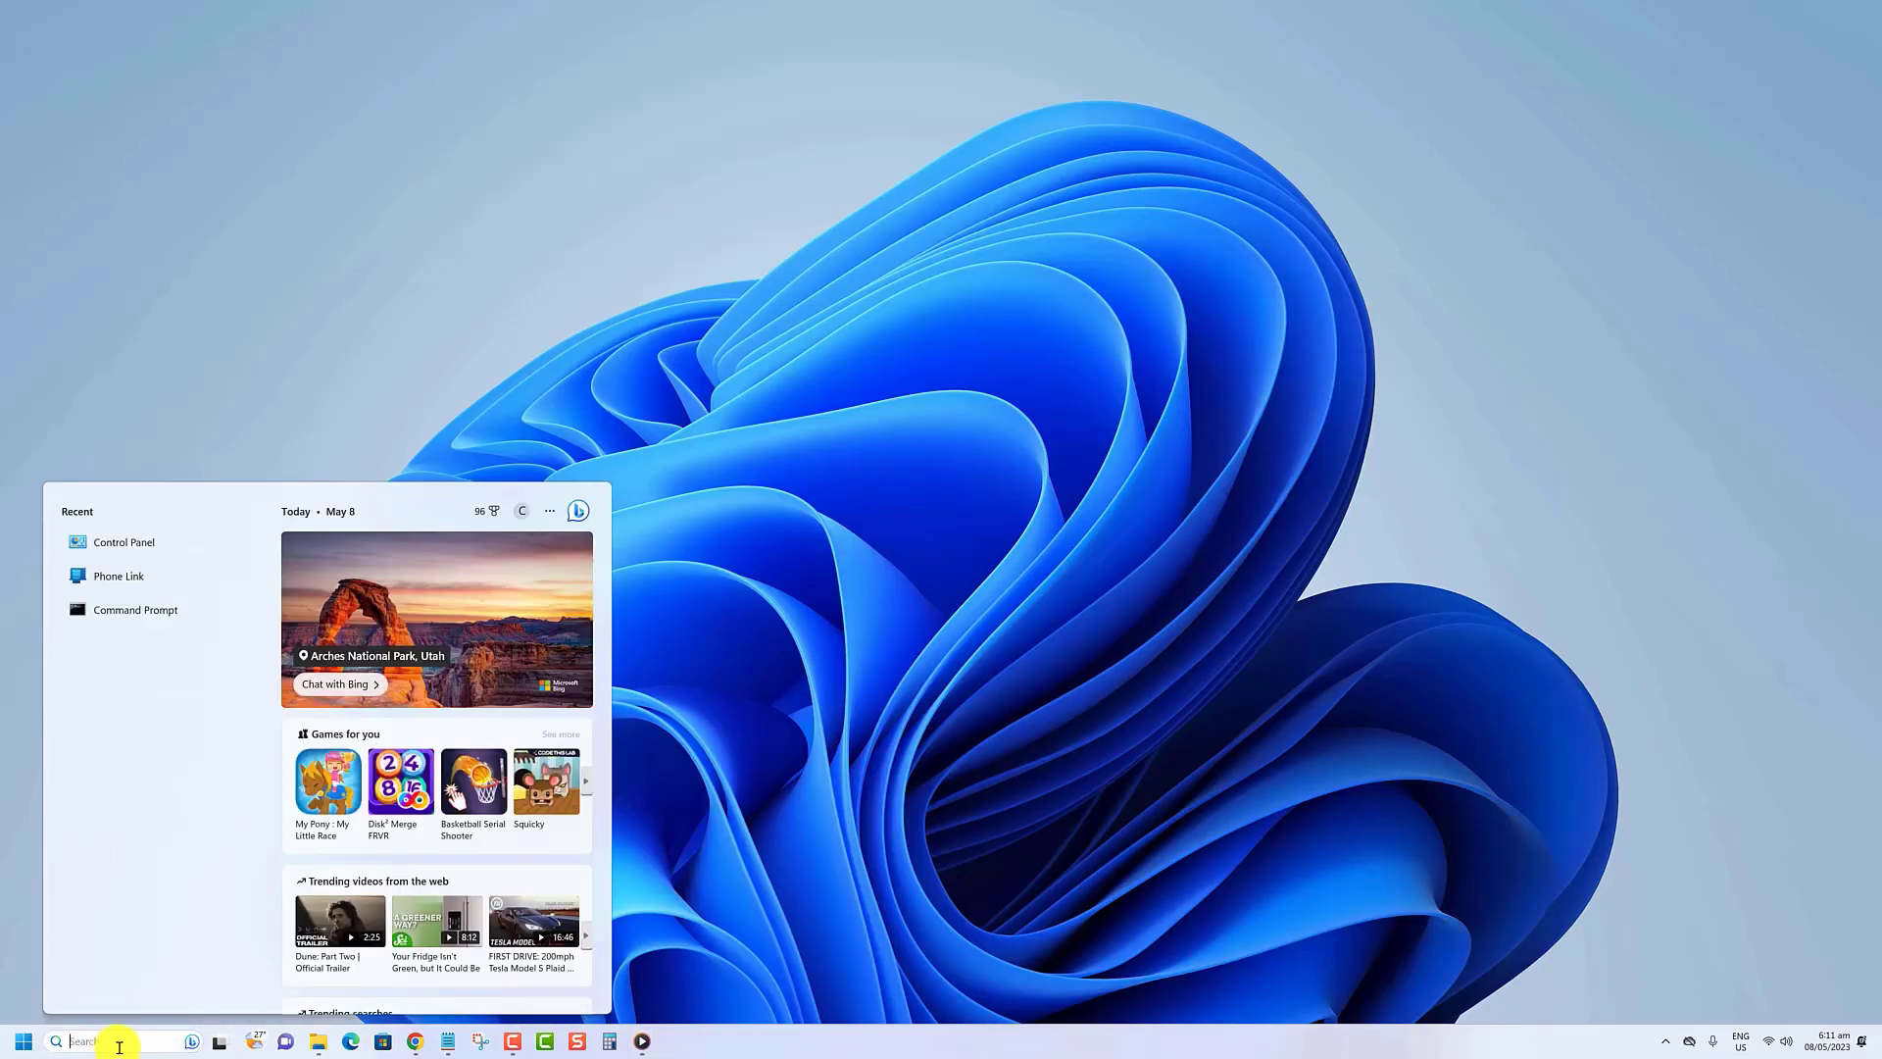
type("control pa")
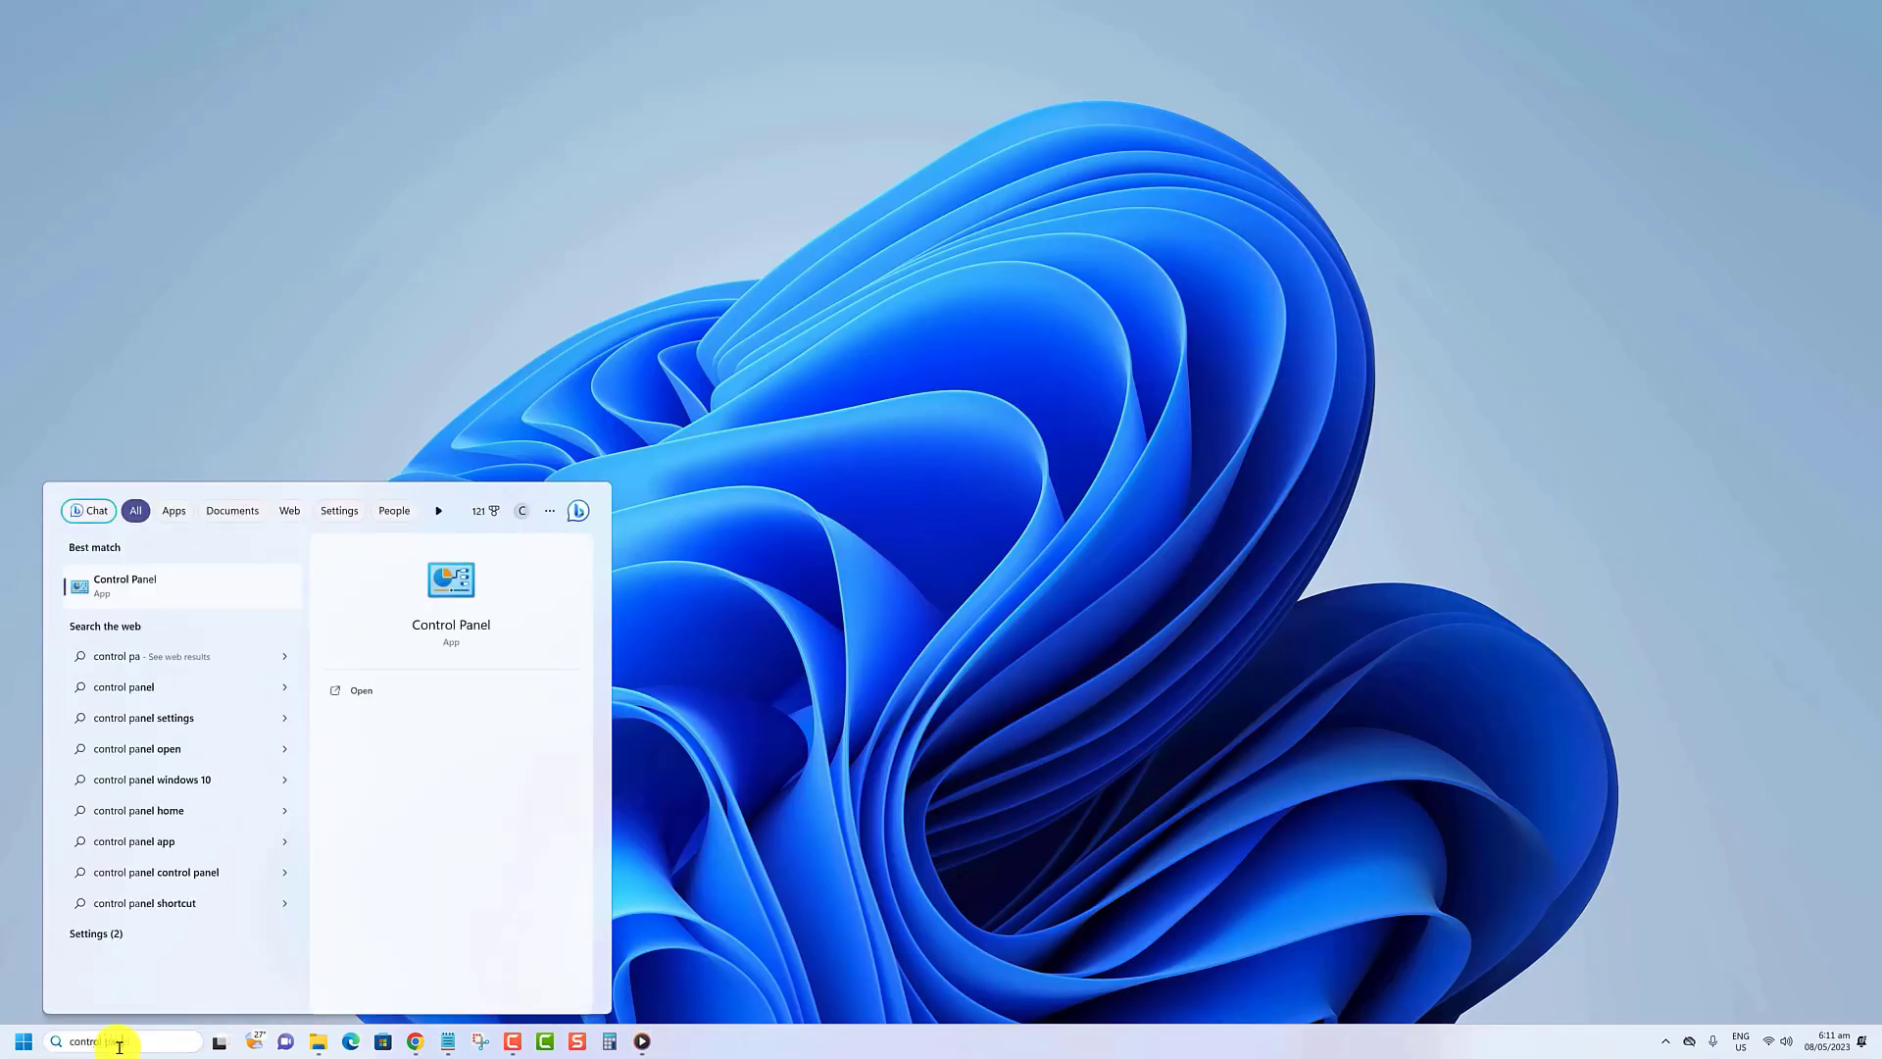
type("nel")
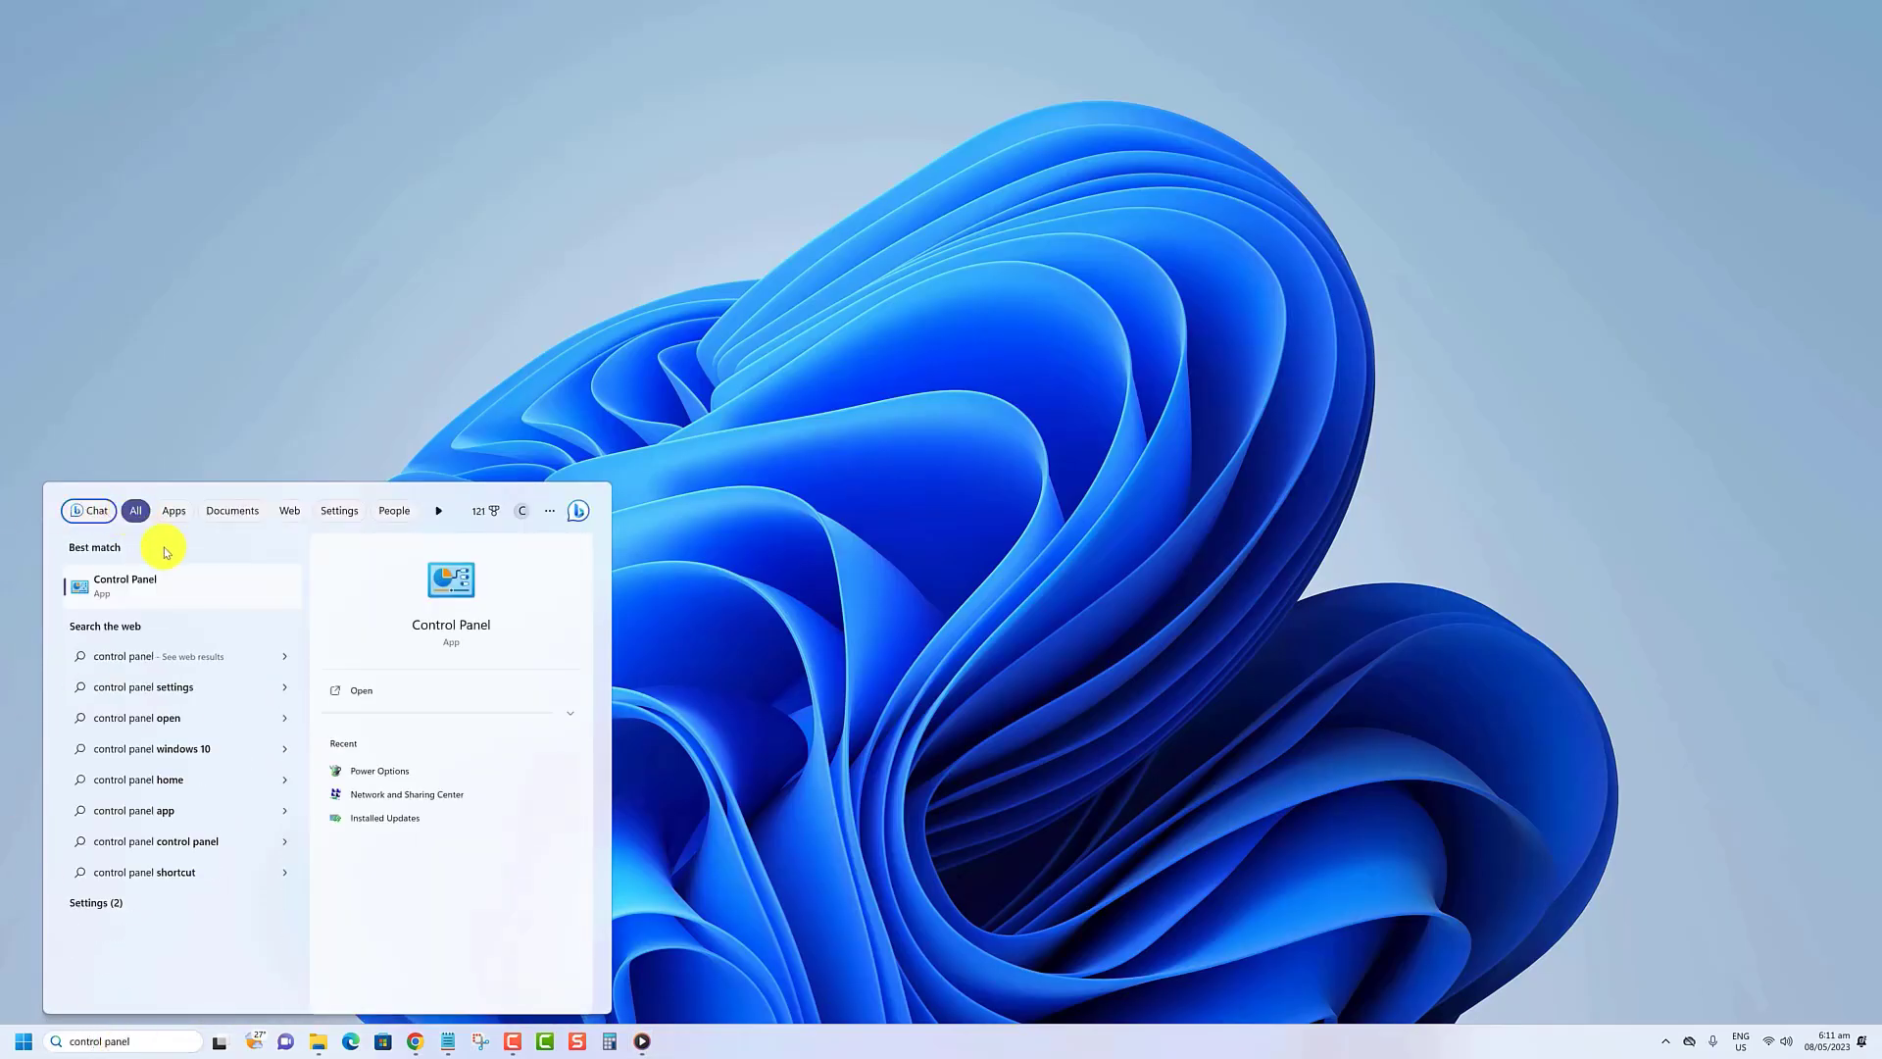
- Open Control Panel in Large icons view and reach Ease of Access's Make the computer easier to see
left_click(157, 578)
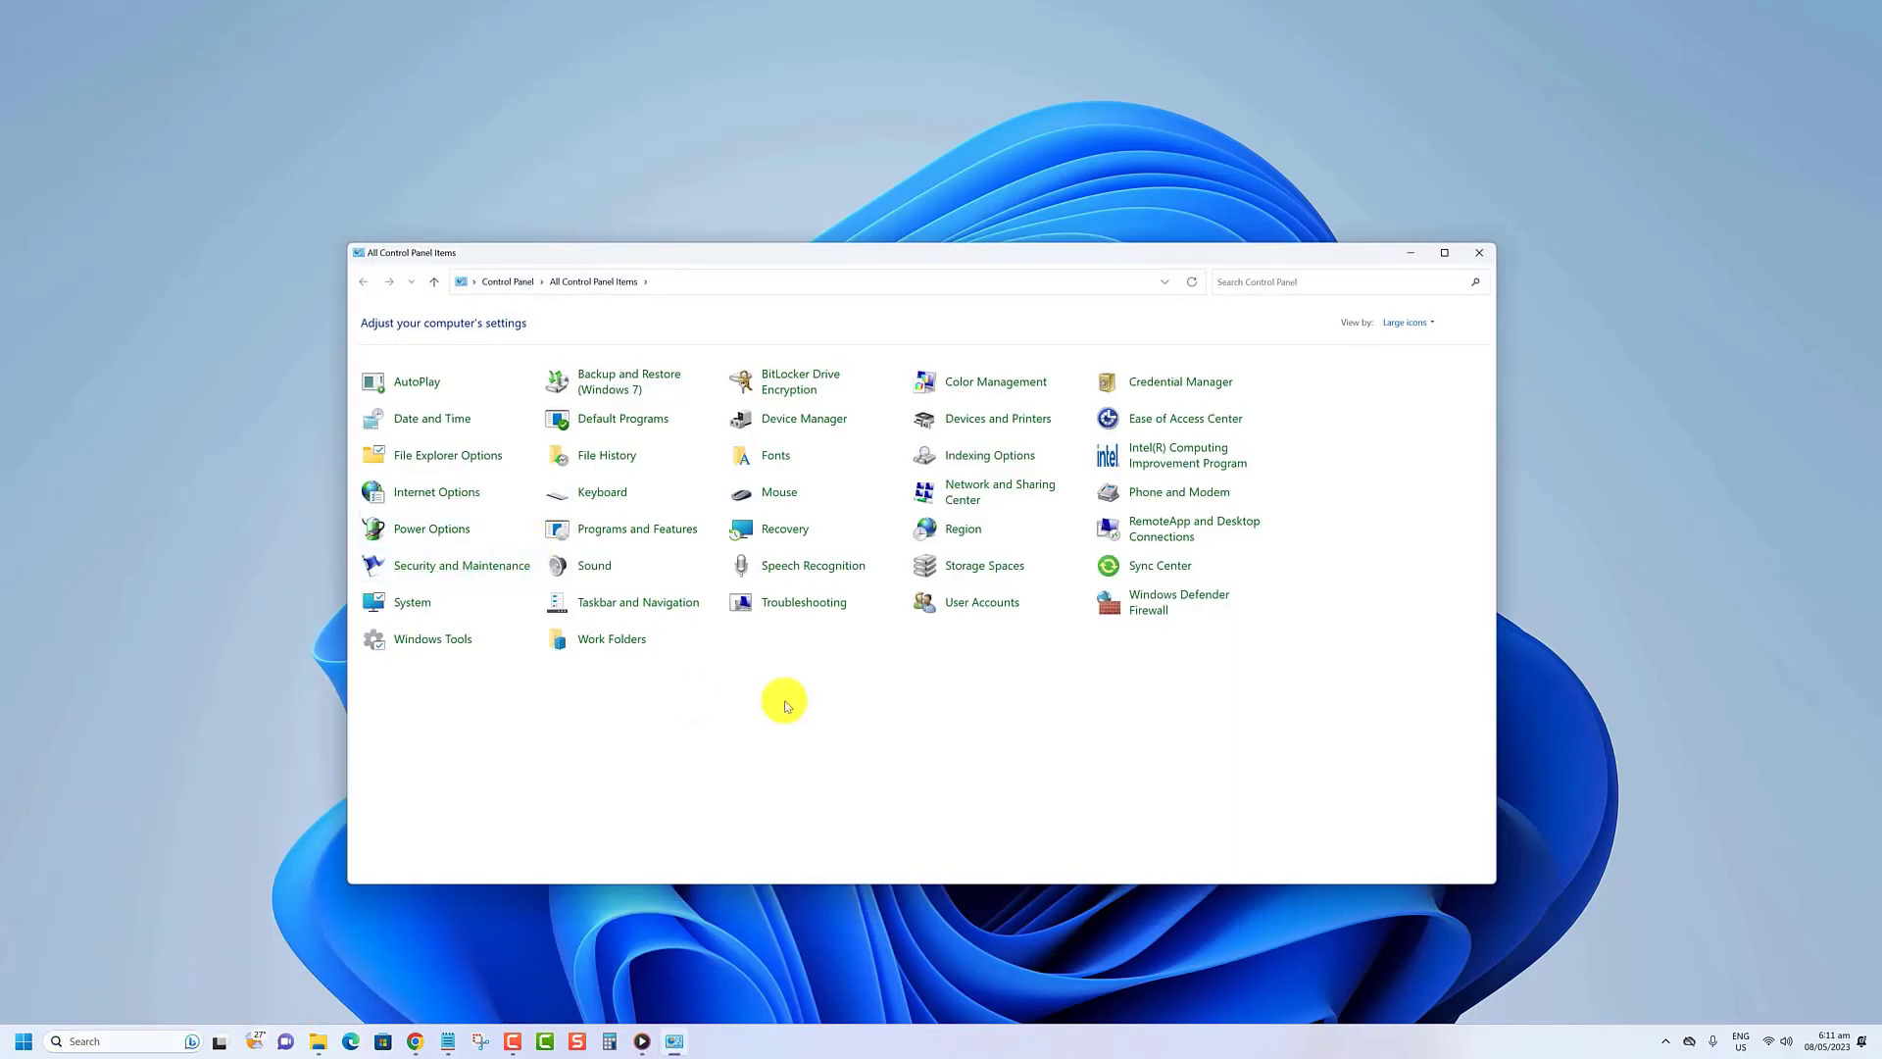
left_click(1407, 322)
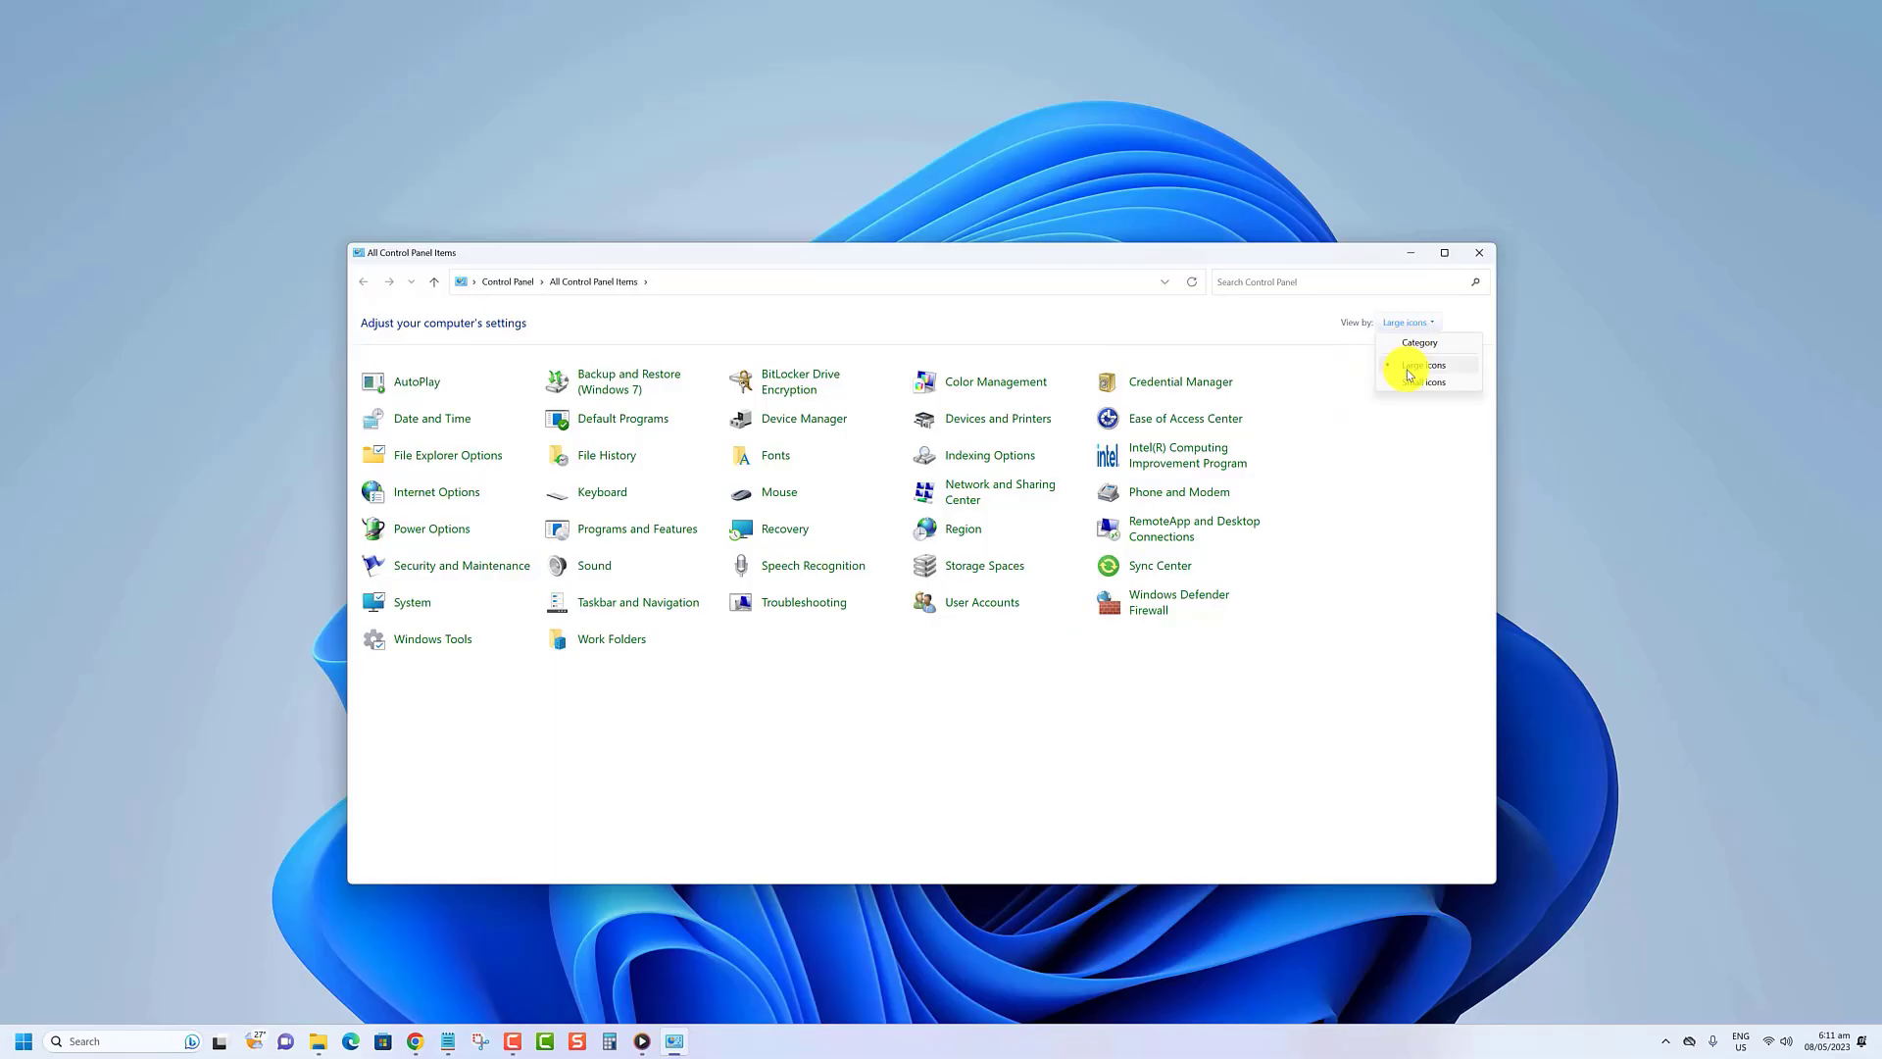
left_click(1423, 372)
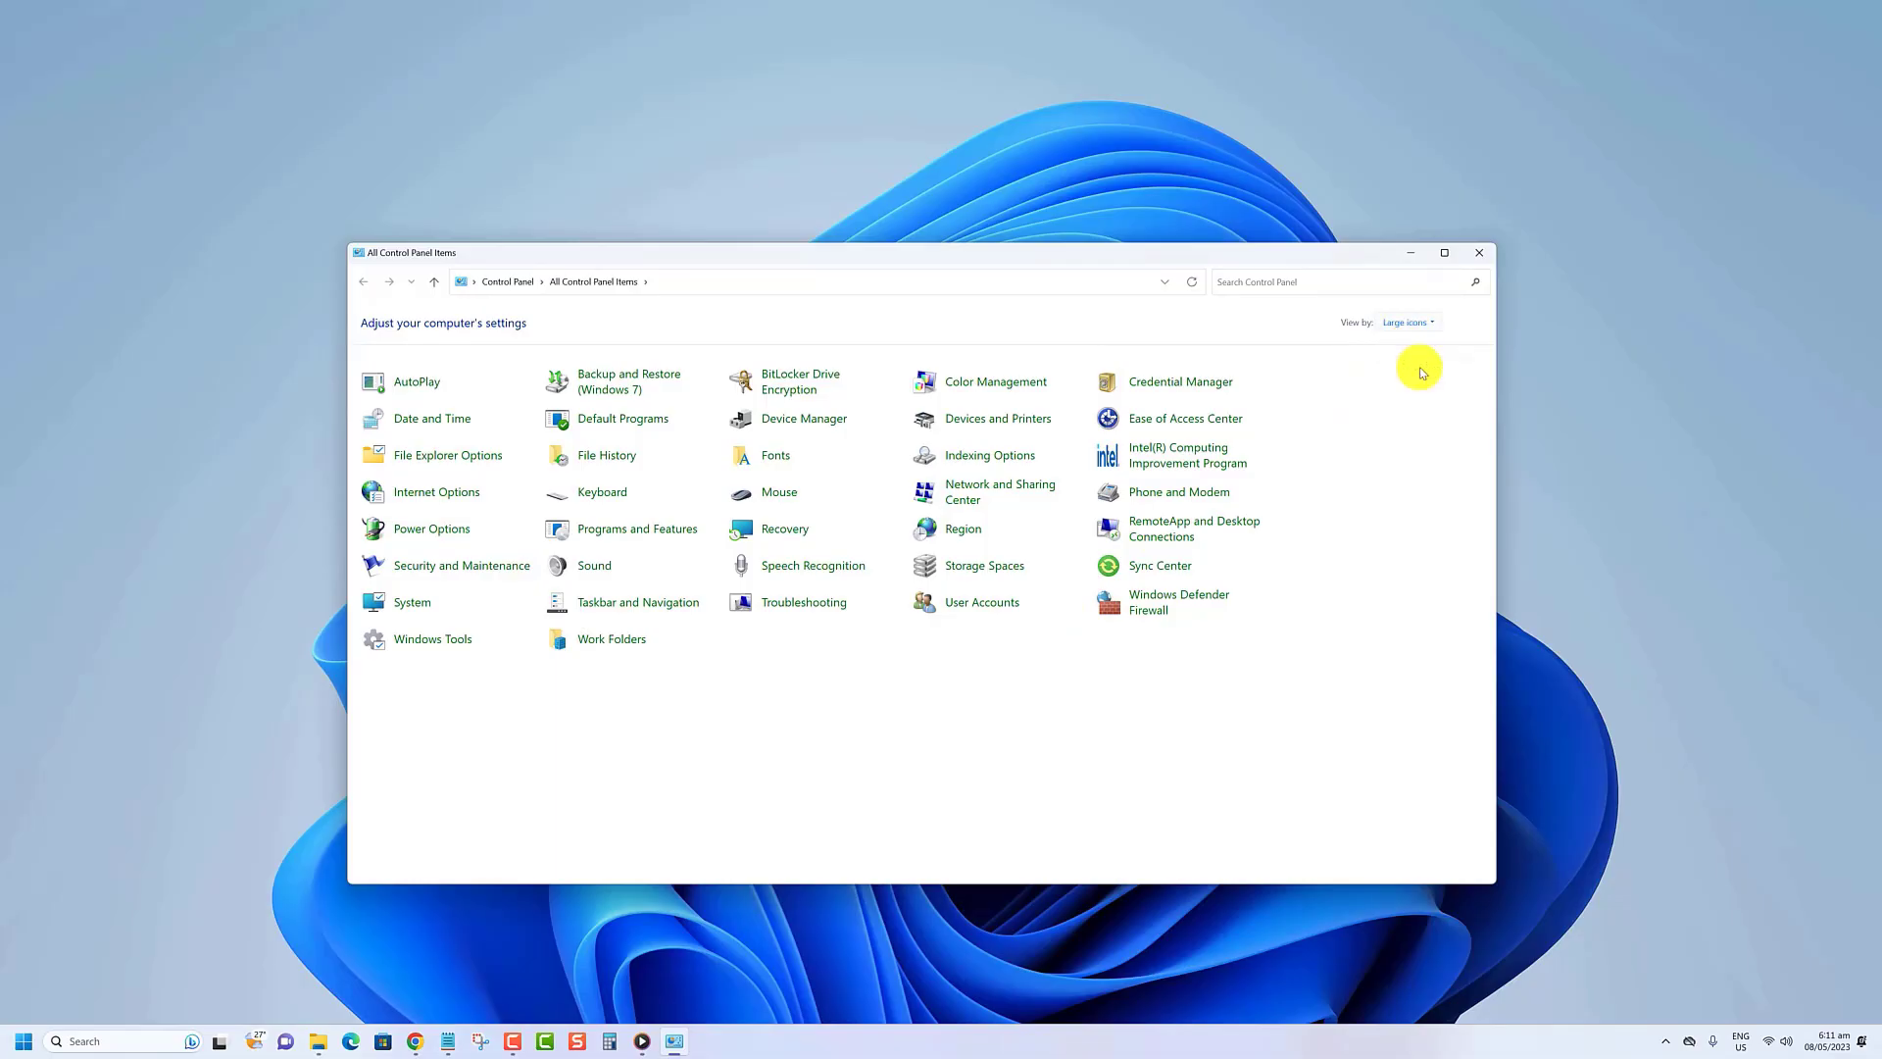
left_click(1180, 423)
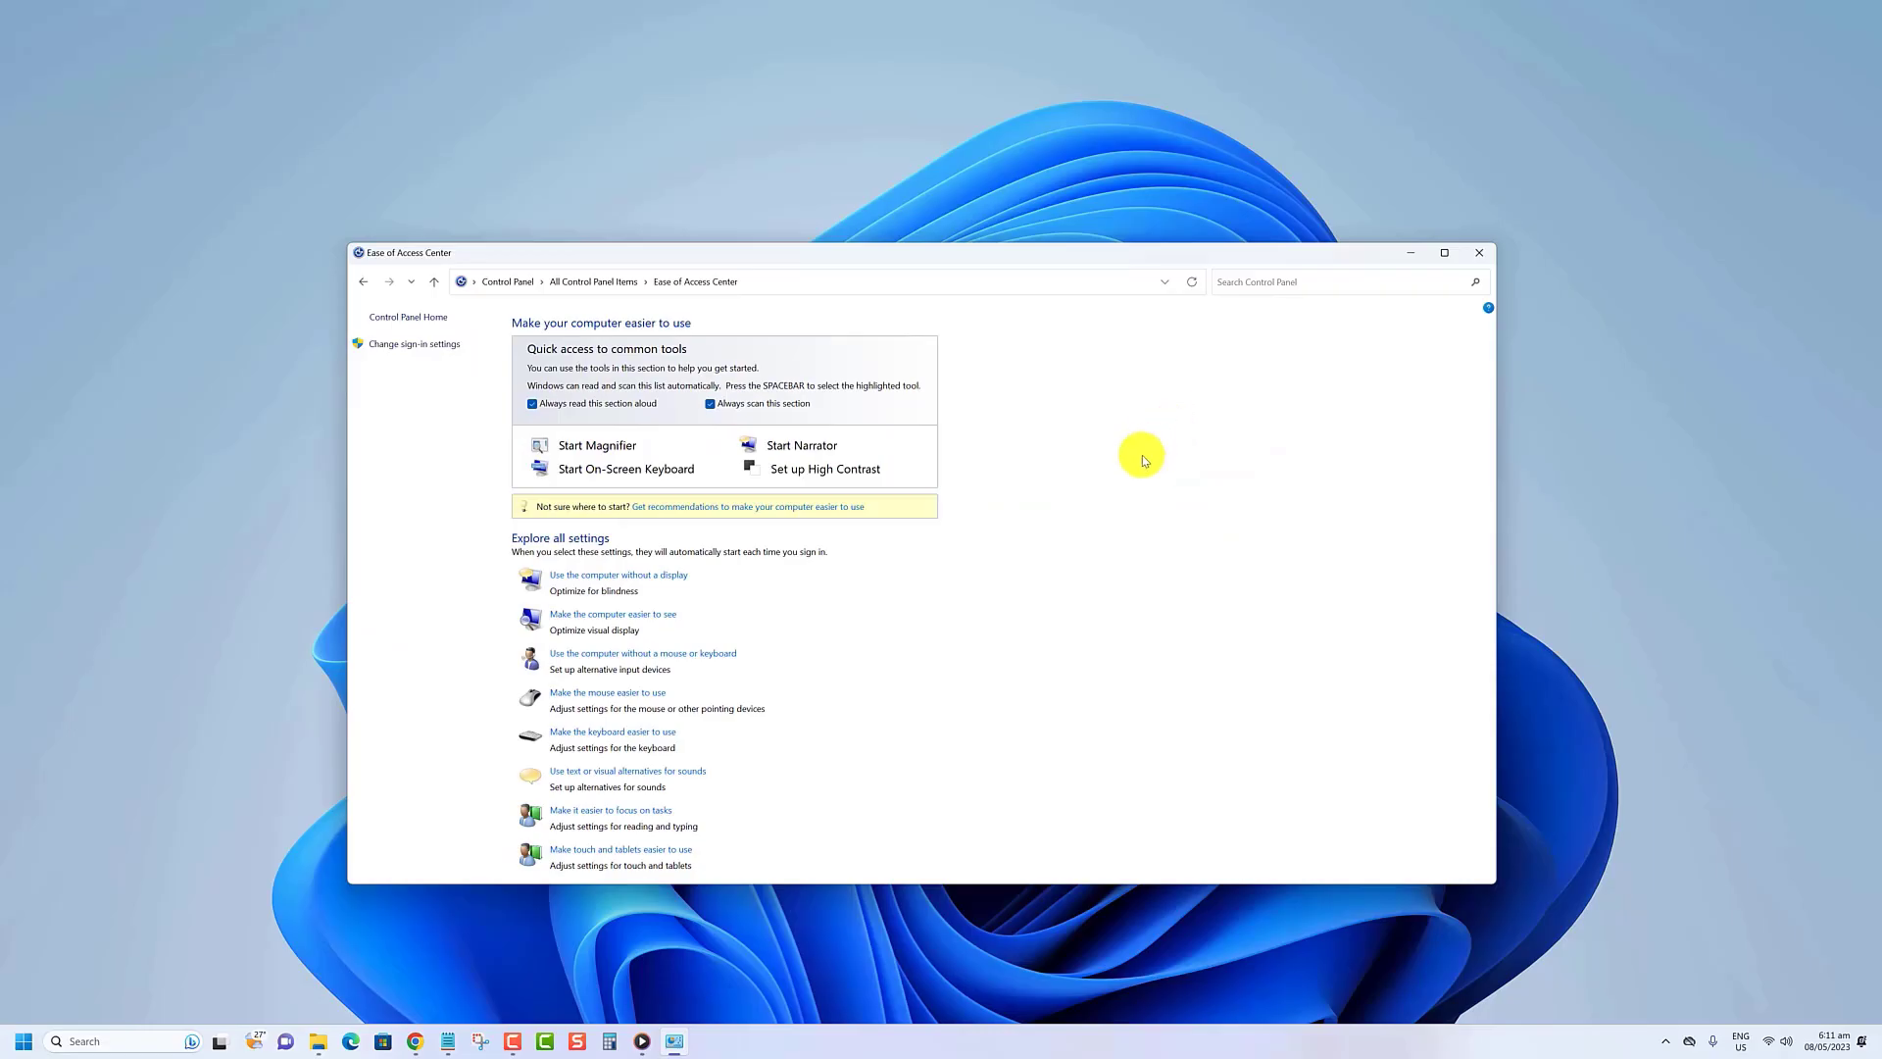
left_click(614, 612)
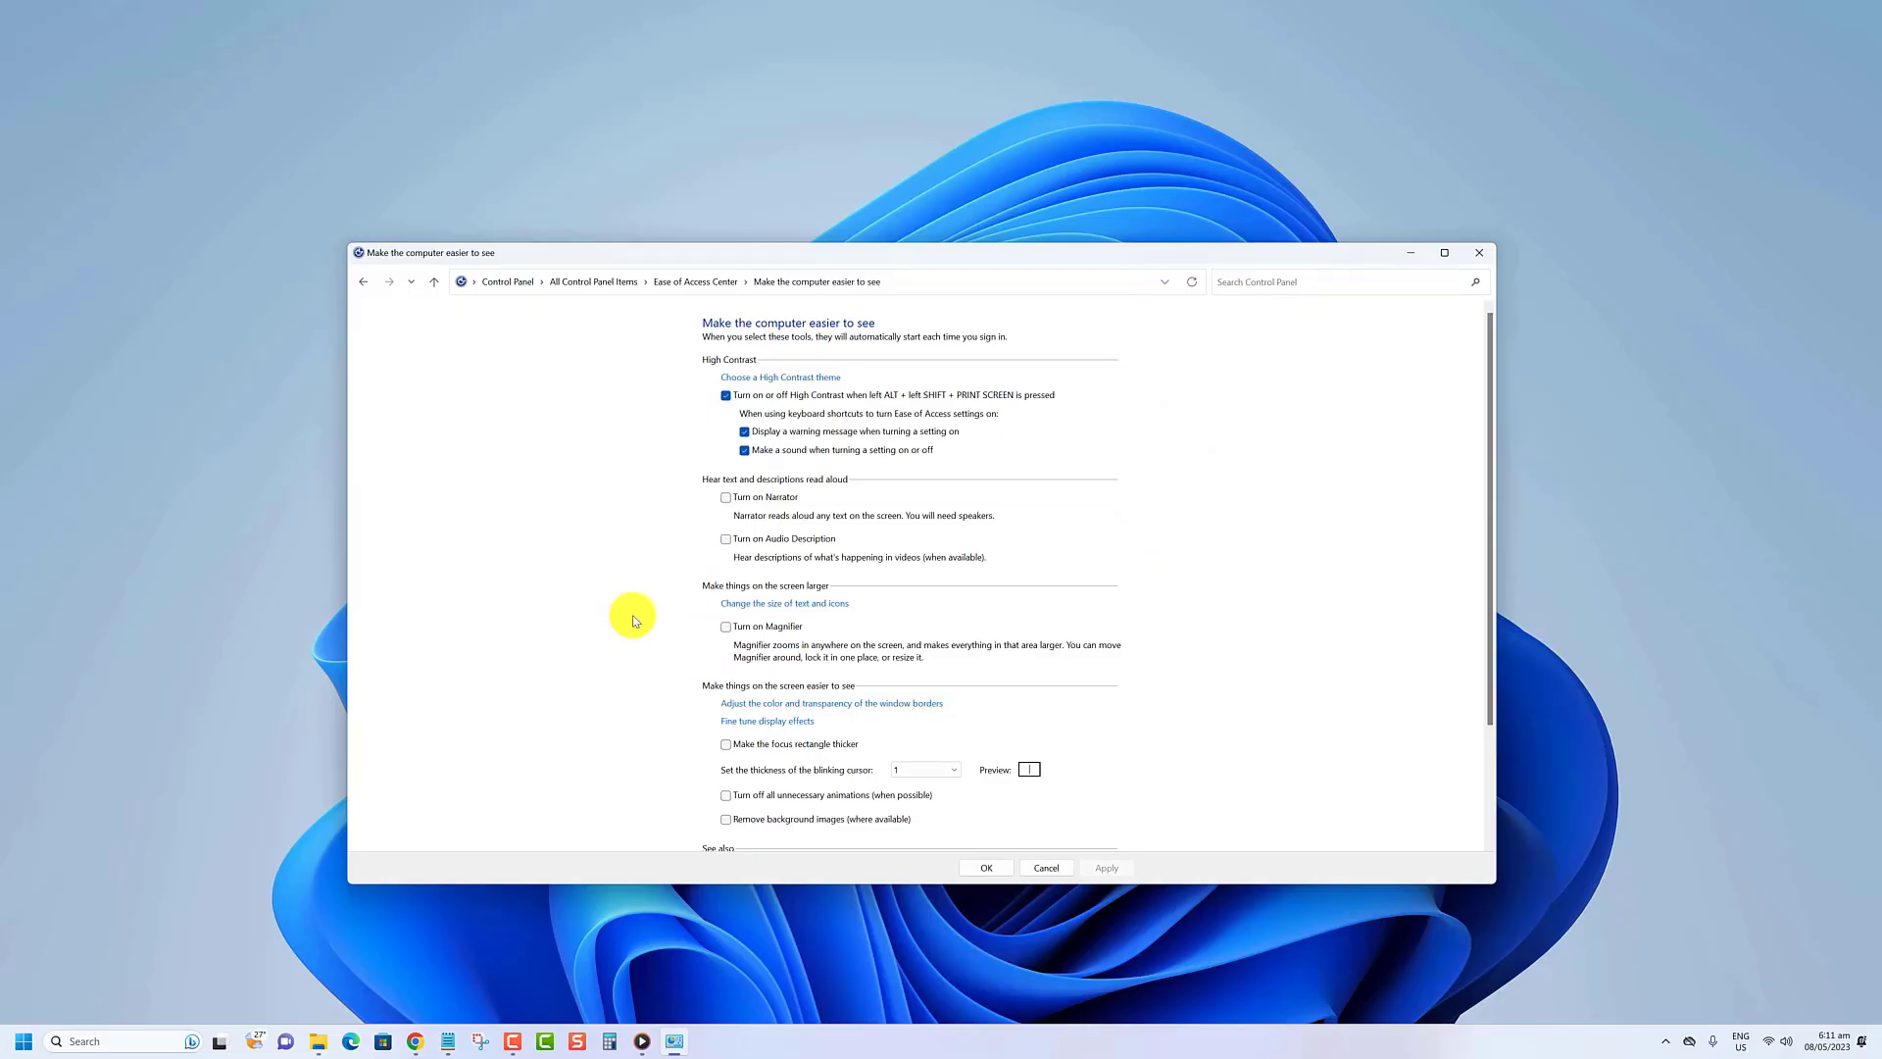
scroll(633, 618, "down", 2)
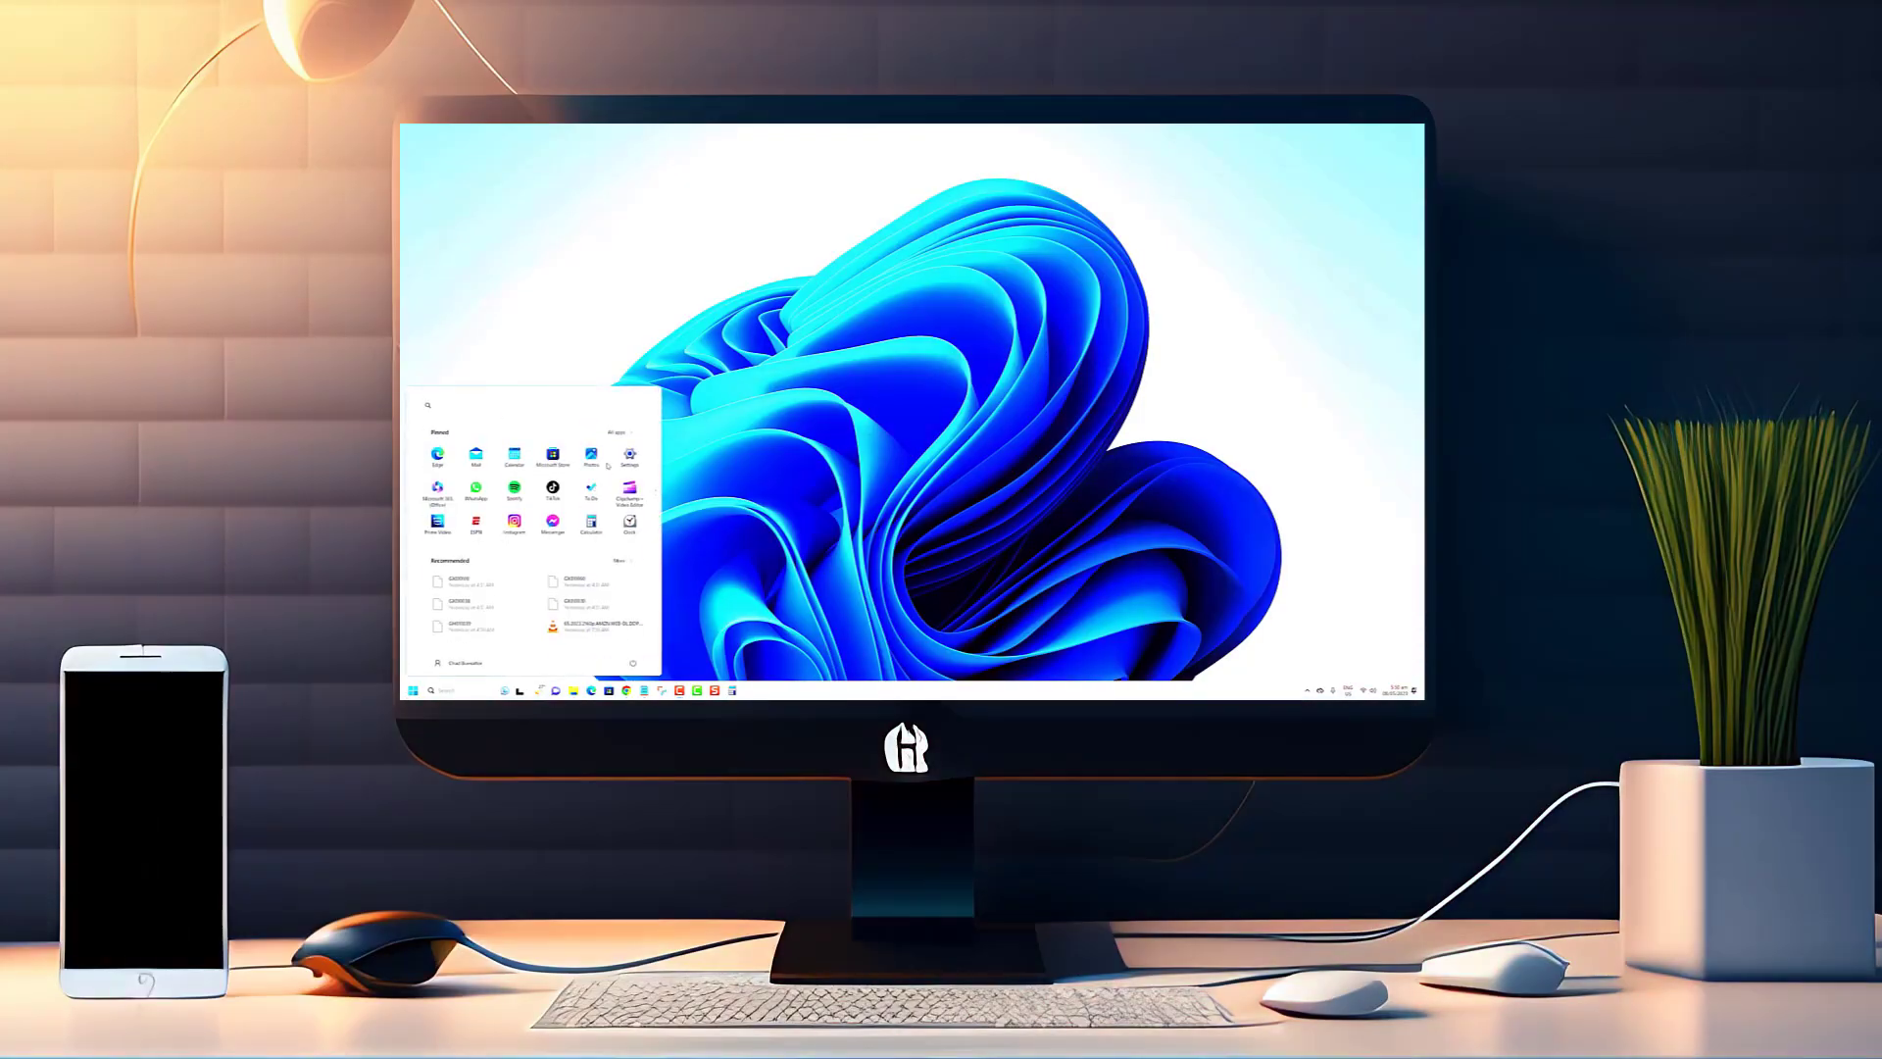
- Launch Settings from Start and go to Personalization > Background
left_click(630, 457)
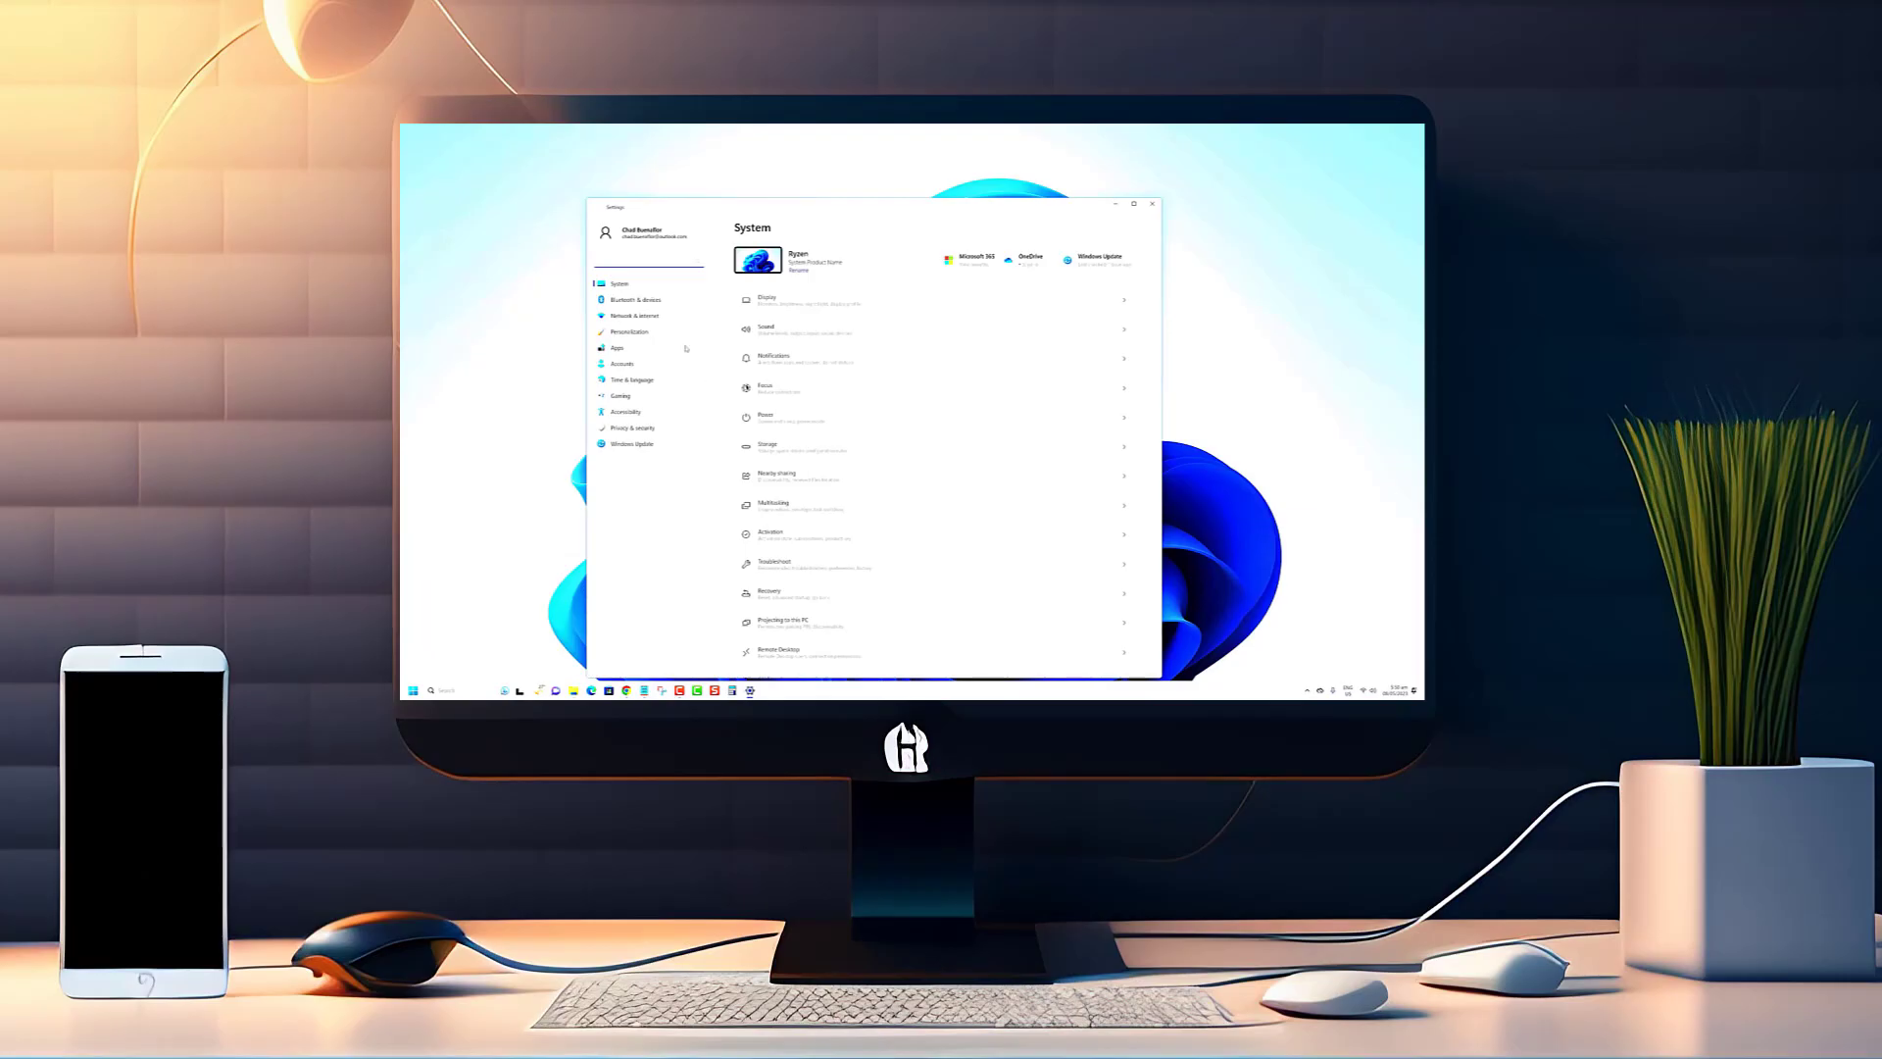
left_click(630, 330)
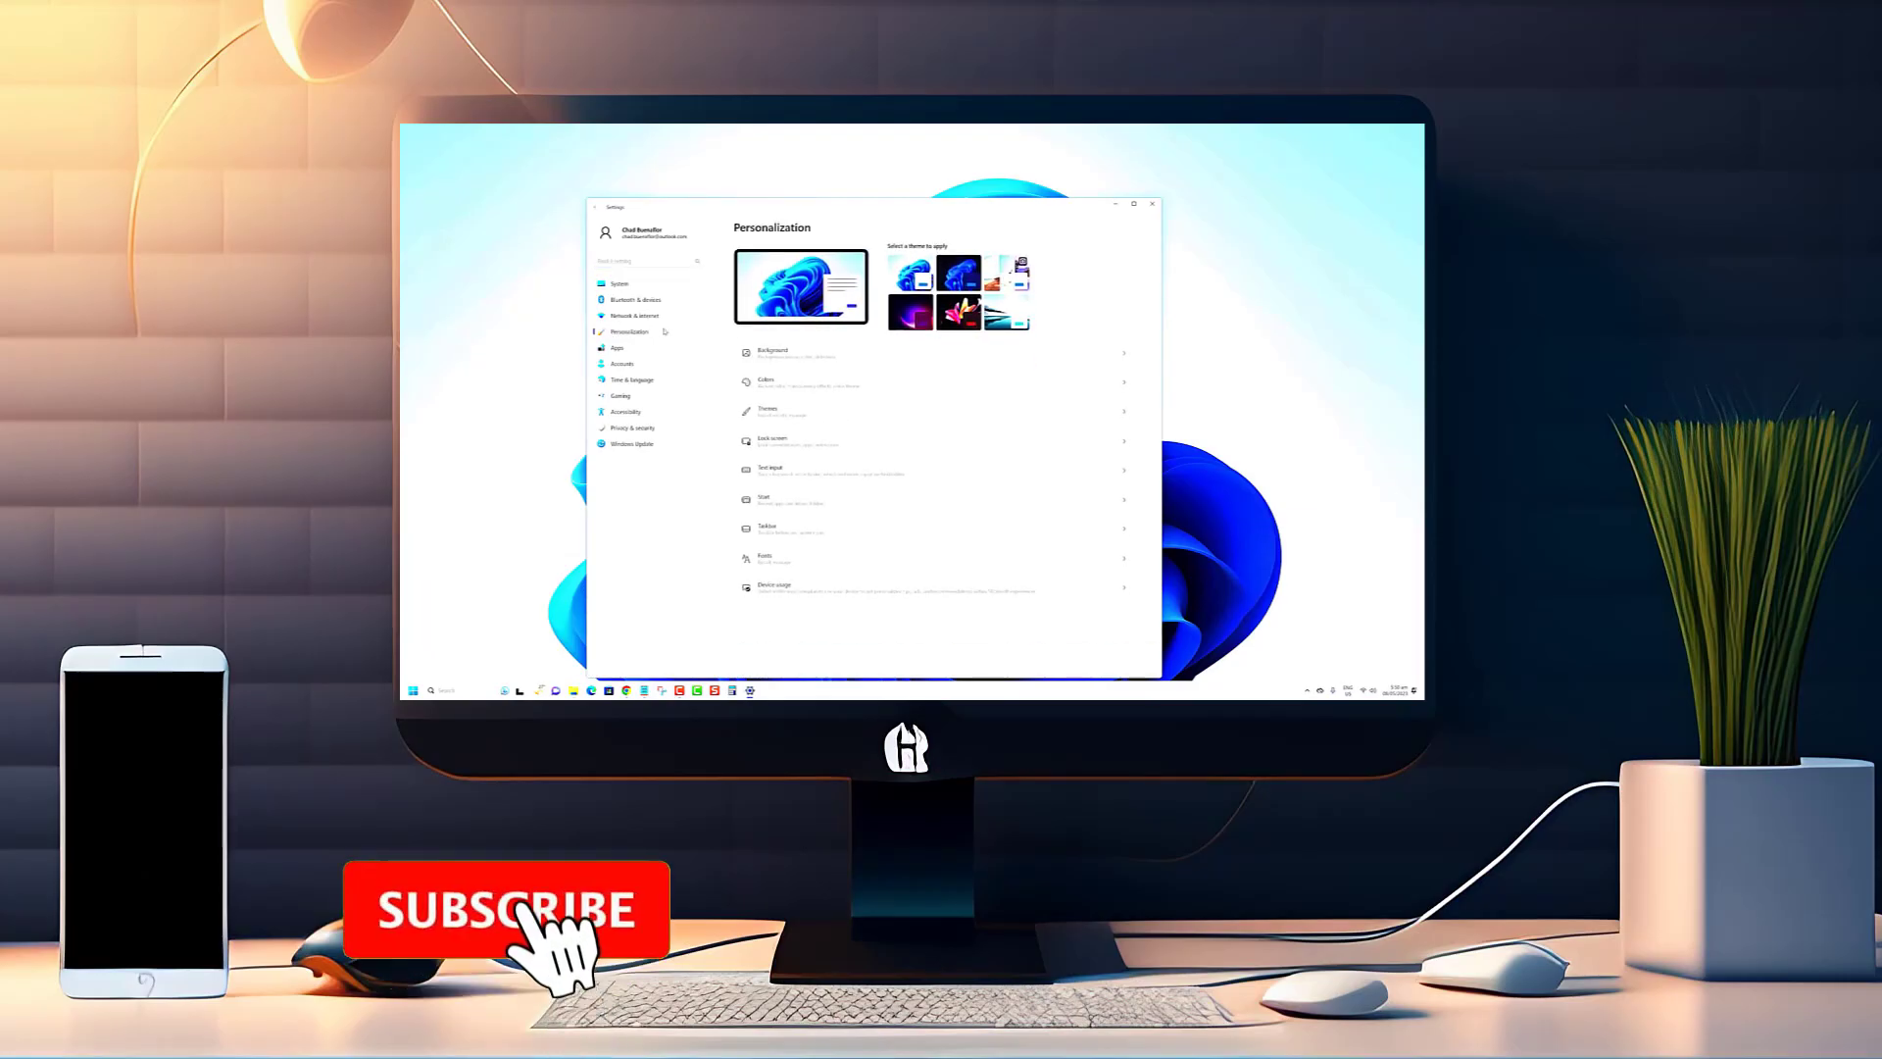
left_click(780, 351)
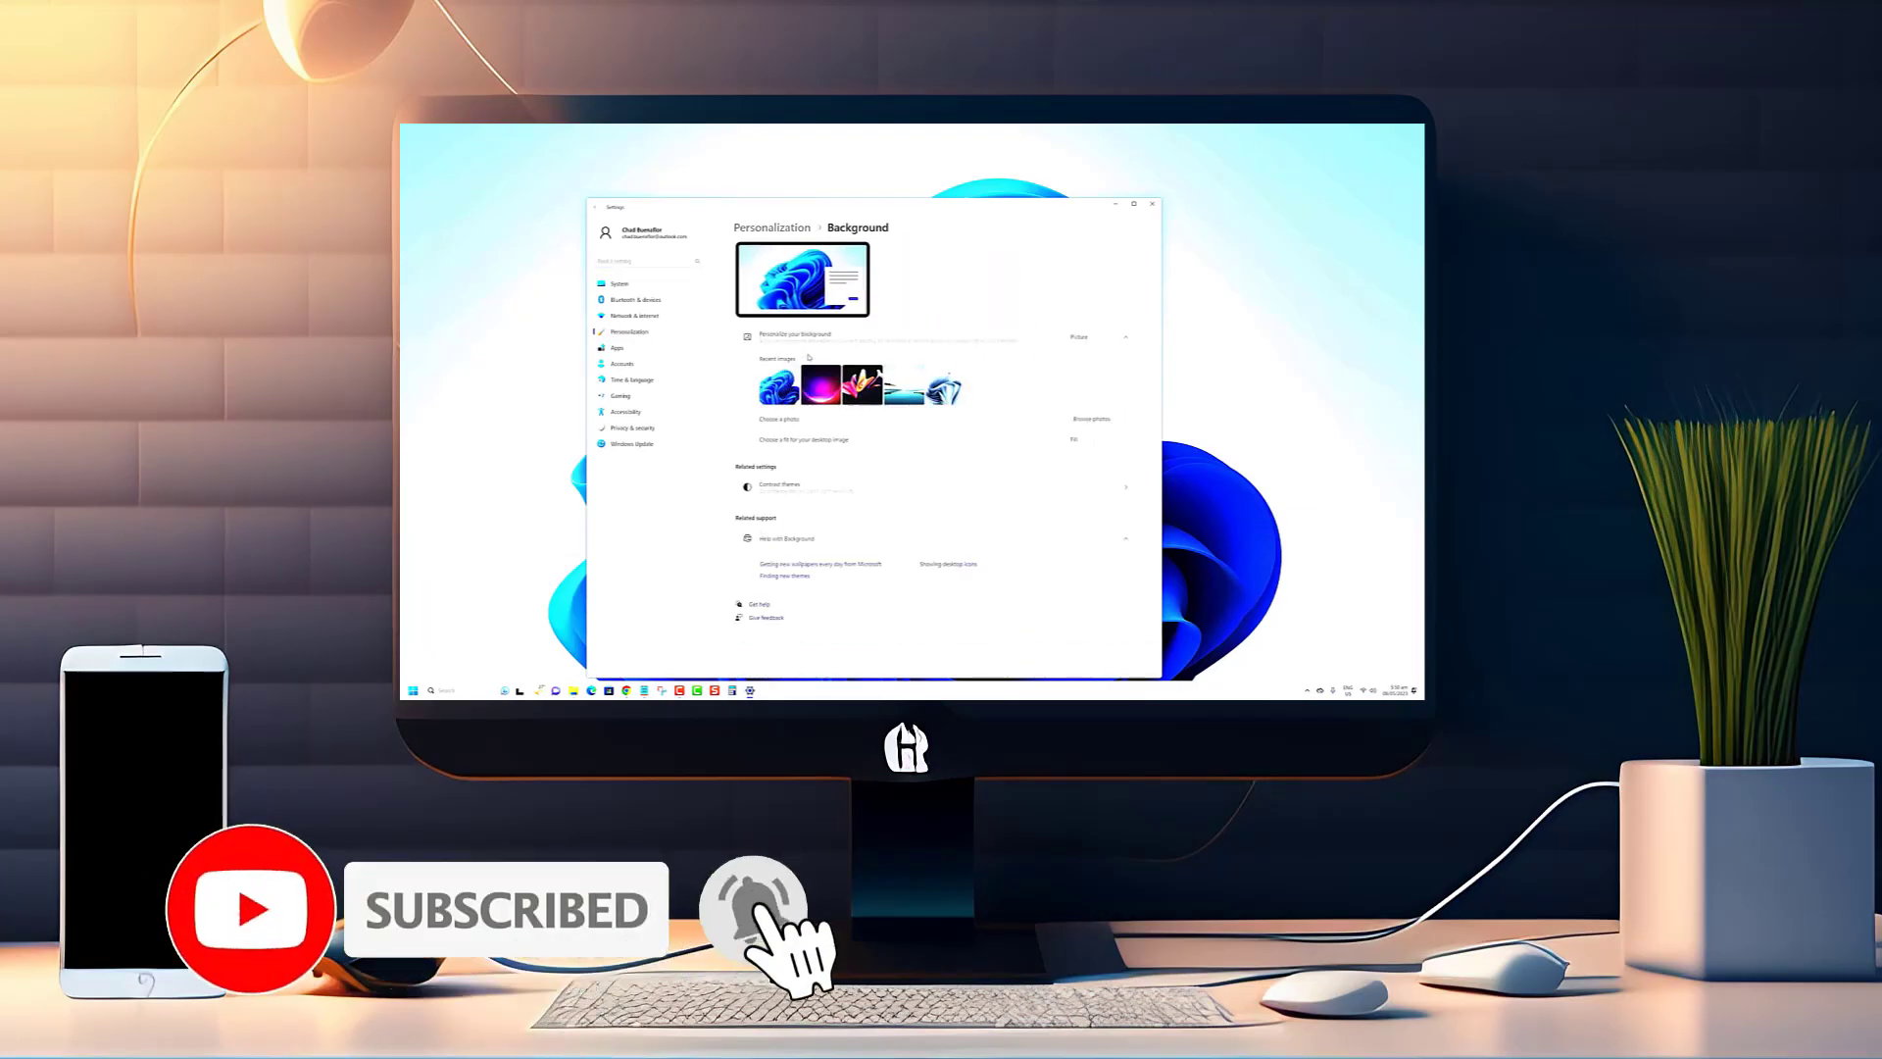